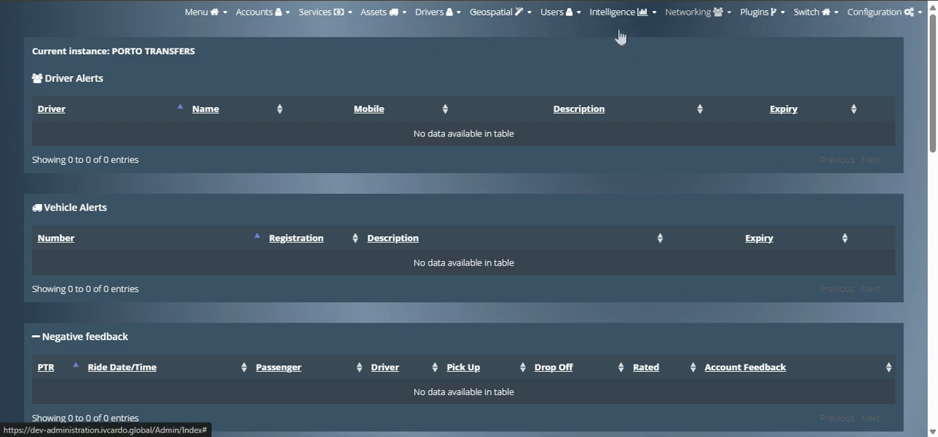
{"action": "left_click", "coordinate": [874, 11]}
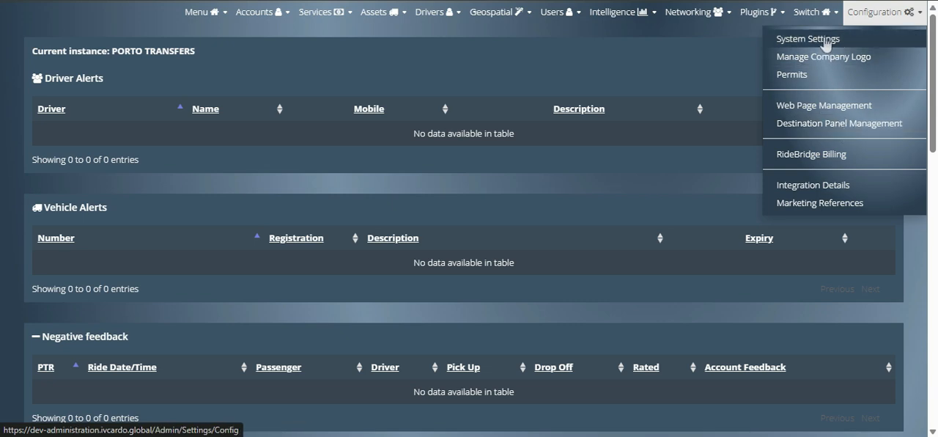
{"action": "left_click", "coordinate": [398, 76]}
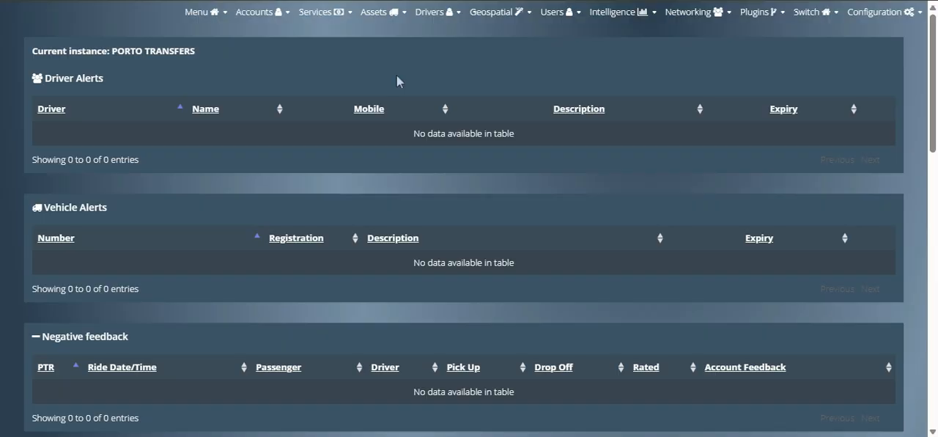
Step: Open the Standard Saloon service type for editing from the list of active services
{"action": "left_click", "coordinate": [321, 14]}
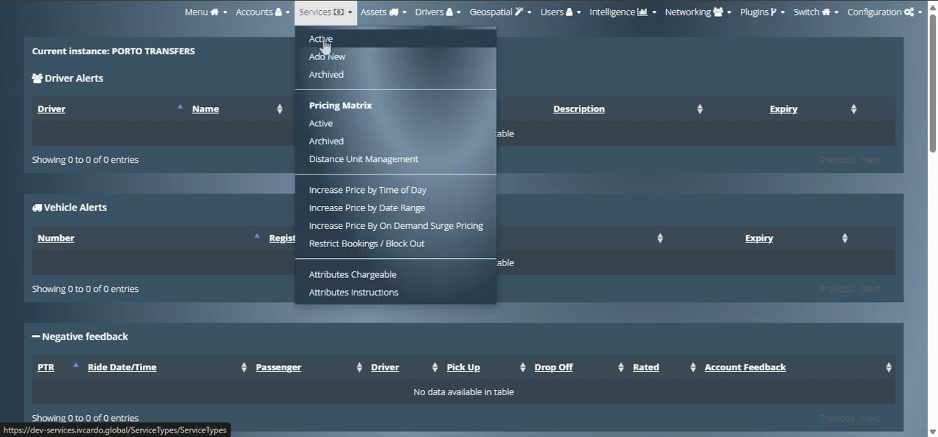
{"action": "left_click", "coordinate": [323, 40]}
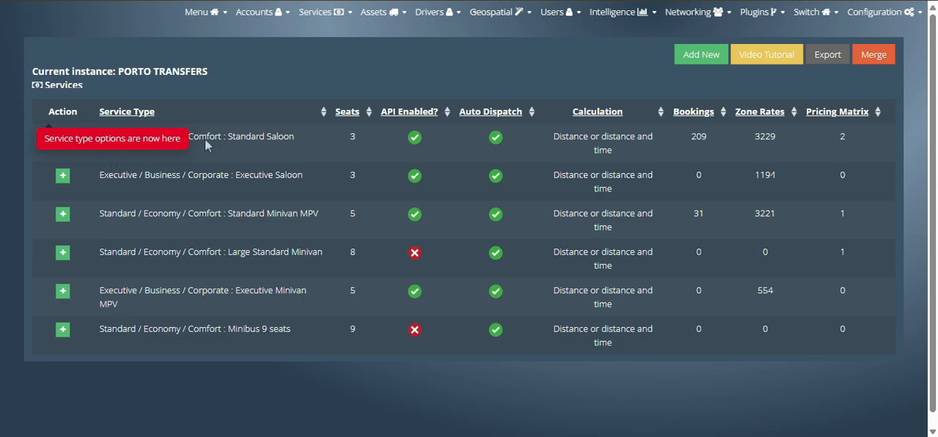
{"action": "left_click", "coordinate": [66, 145]}
{"action": "left_click", "coordinate": [119, 181]}
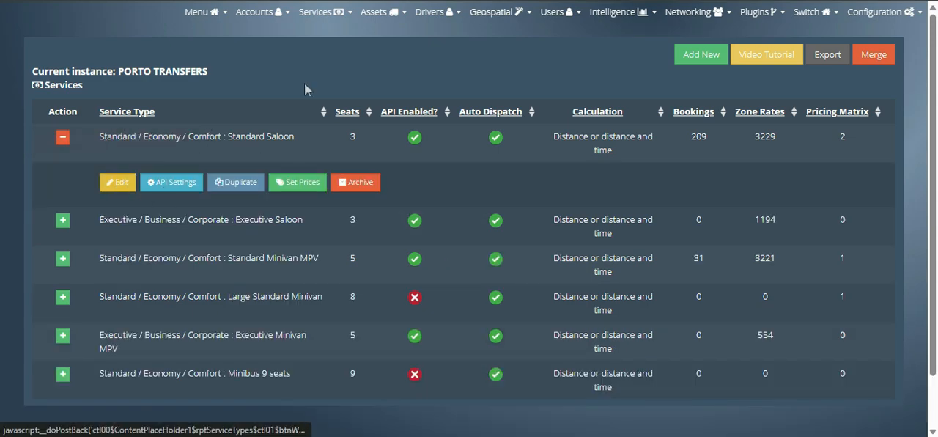
{"action": "scroll", "coordinate": [150, 132], "scroll_direction": "down", "scroll_amount": 4}
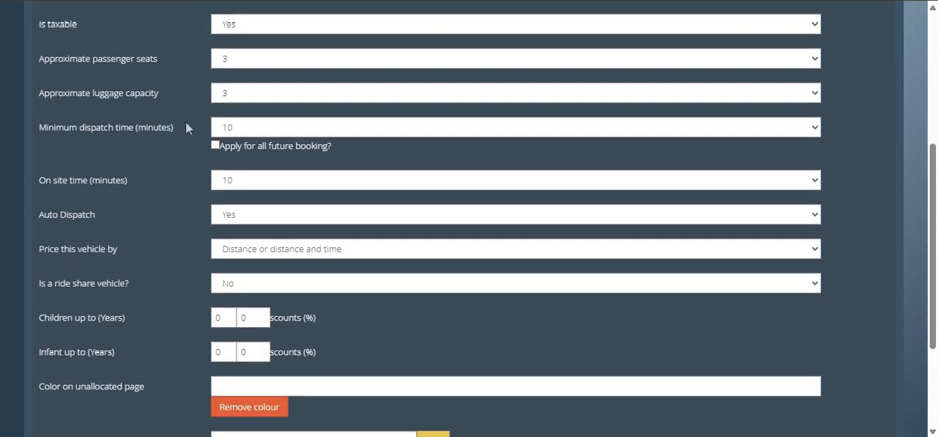
Step: Check the Auto Dispatch setting of the Standard Saloon service type
{"action": "left_click_drag", "start_coordinate": [38, 211], "coordinate": [109, 212]}
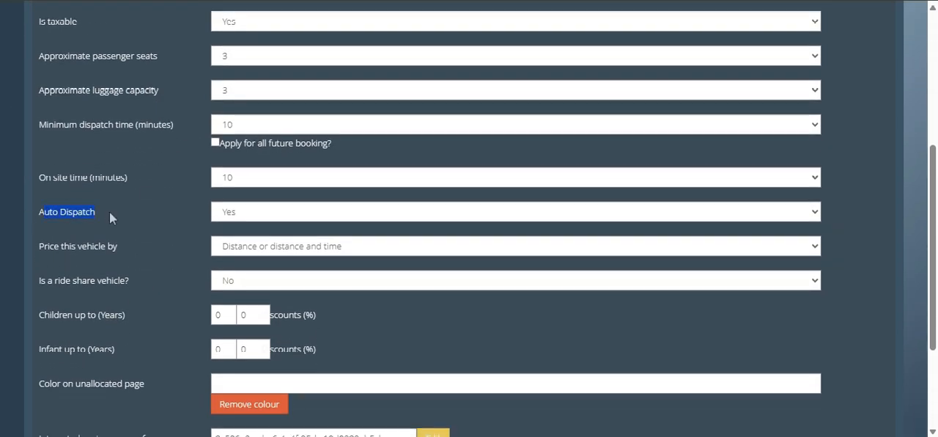
{"action": "left_click", "coordinate": [251, 215]}
{"action": "left_click", "coordinate": [251, 214]}
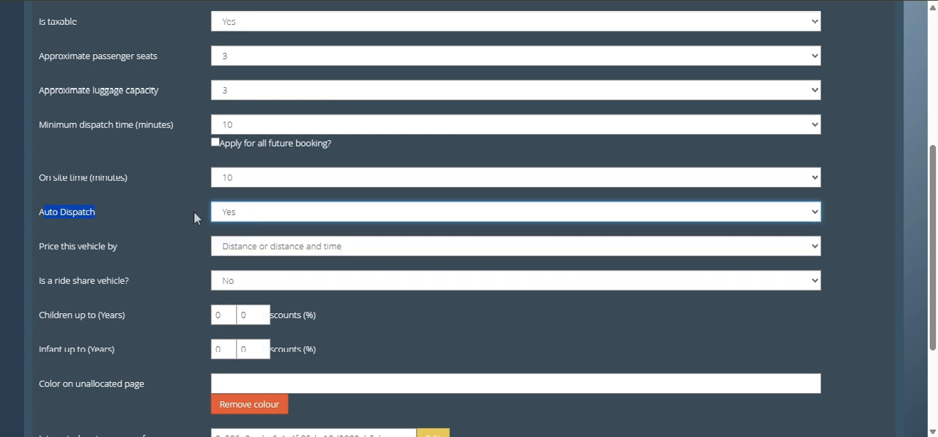
{"action": "left_click", "coordinate": [151, 211]}
Step: Review the available on site times and set the Standard Saloon's on site time to 30 minutes
{"action": "triple_click", "coordinate": [113, 182]}
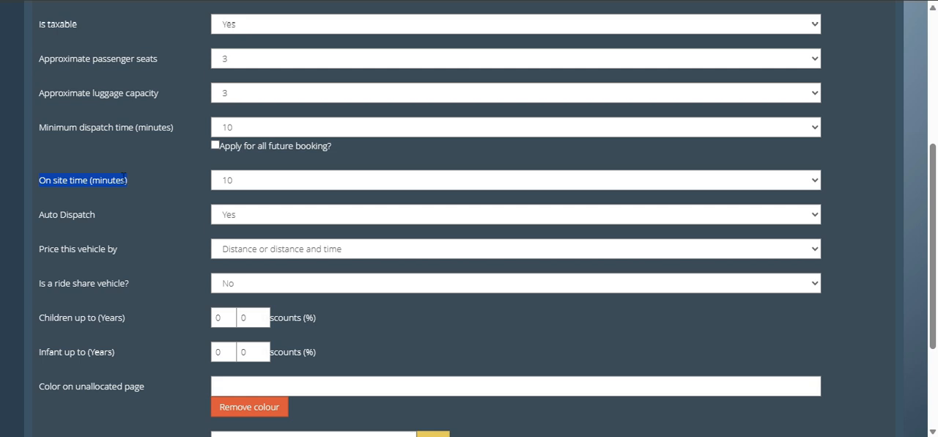
{"action": "left_click", "coordinate": [123, 176]}
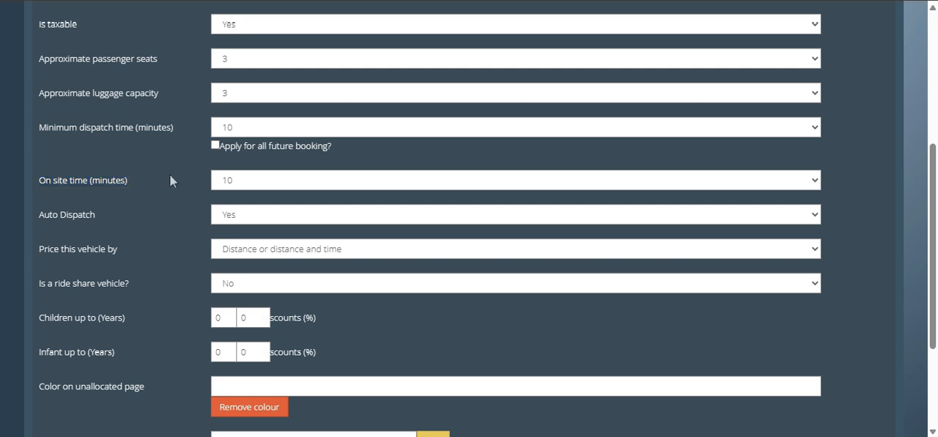
{"action": "left_click", "coordinate": [248, 184]}
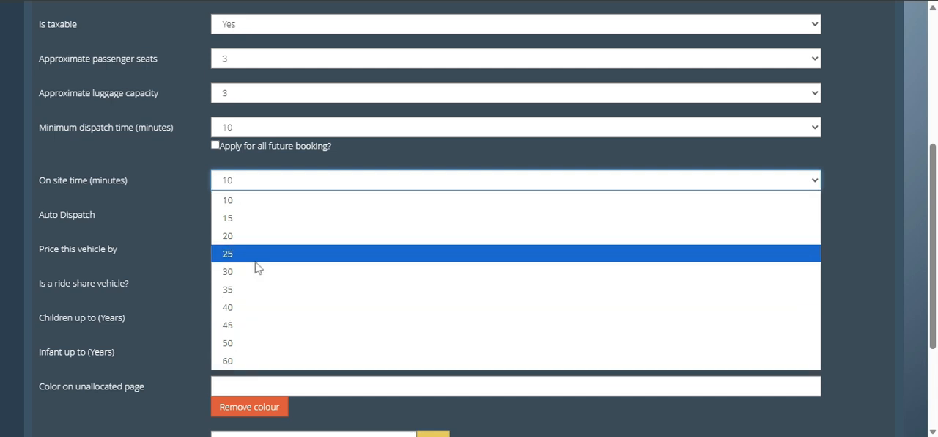
{"action": "left_click", "coordinate": [271, 188]}
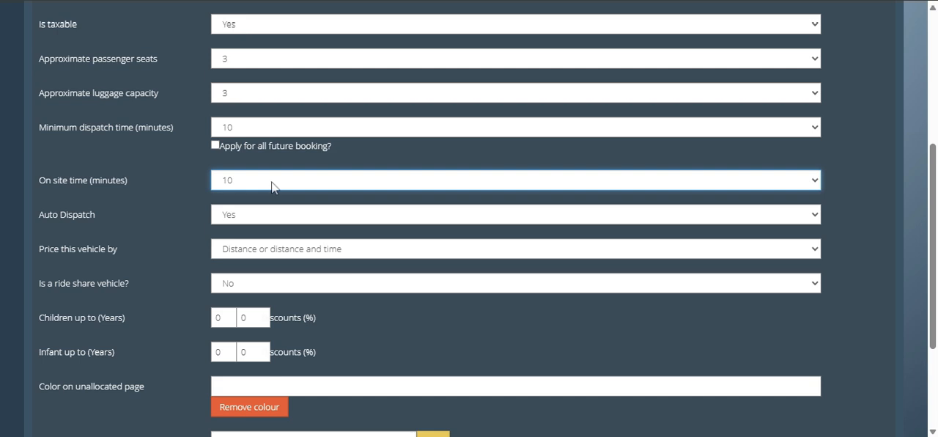
{"action": "left_click", "coordinate": [272, 187]}
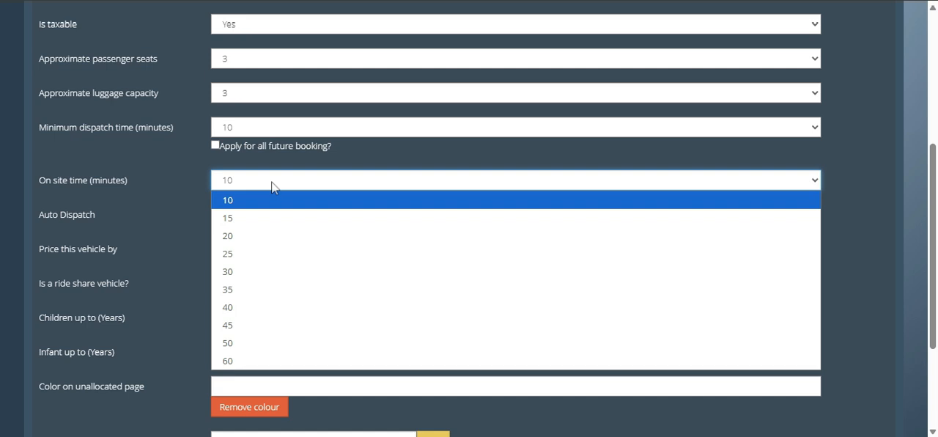
{"action": "left_click", "coordinate": [263, 272]}
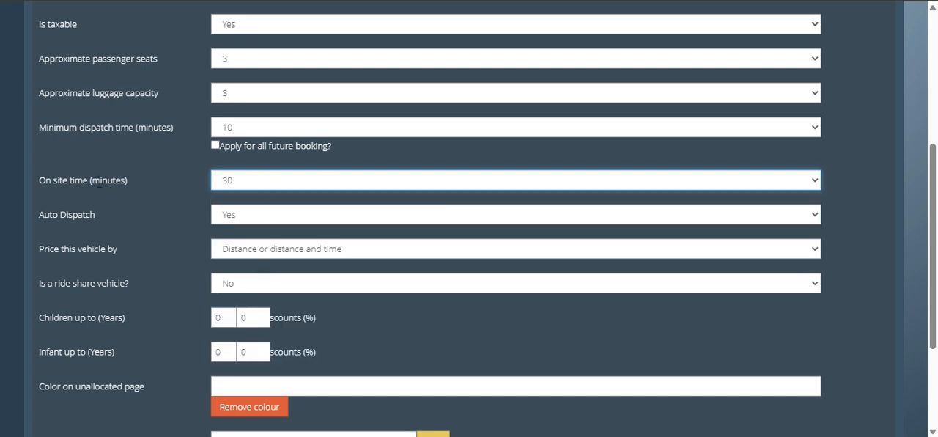
Step: Change the Standard Saloon's on site time to 45 minutes
{"action": "triple_click", "coordinate": [99, 182]}
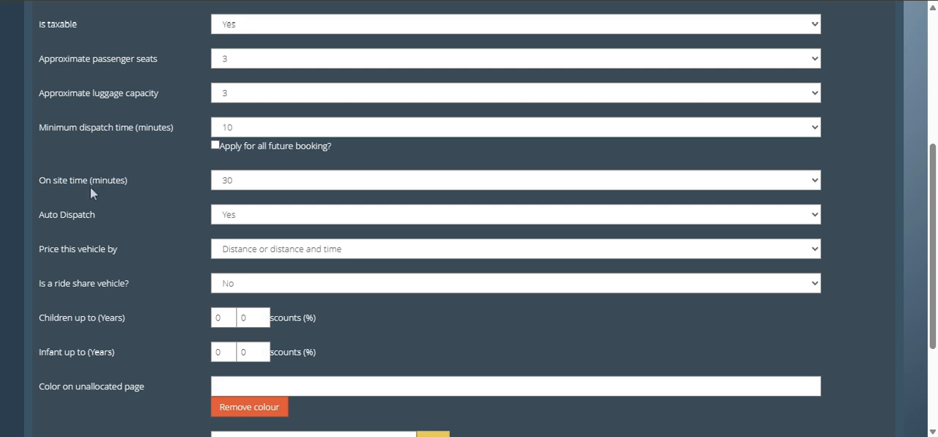
{"action": "left_click", "coordinate": [243, 181]}
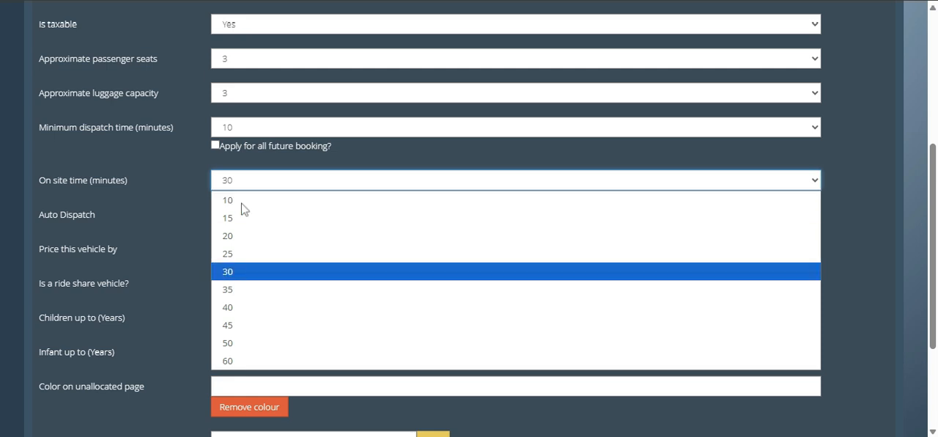
{"action": "left_click", "coordinate": [241, 325]}
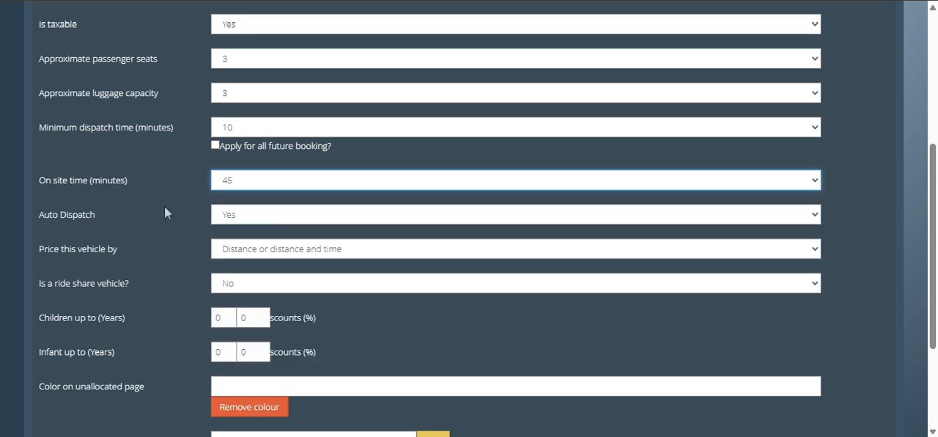
Step: Set the Standard Saloon's on site time back to 10 minutes
{"action": "left_click", "coordinate": [258, 185]}
{"action": "left_click", "coordinate": [263, 201]}
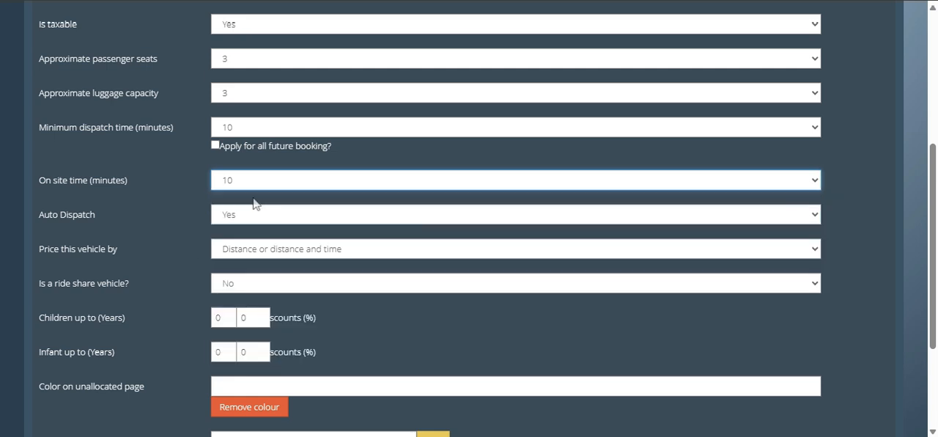
{"action": "triple_click", "coordinate": [107, 186]}
Step: Return to the list of active services without saving the Standard Saloon settings
{"action": "scroll", "coordinate": [171, 218], "scroll_direction": "up", "scroll_amount": 4}
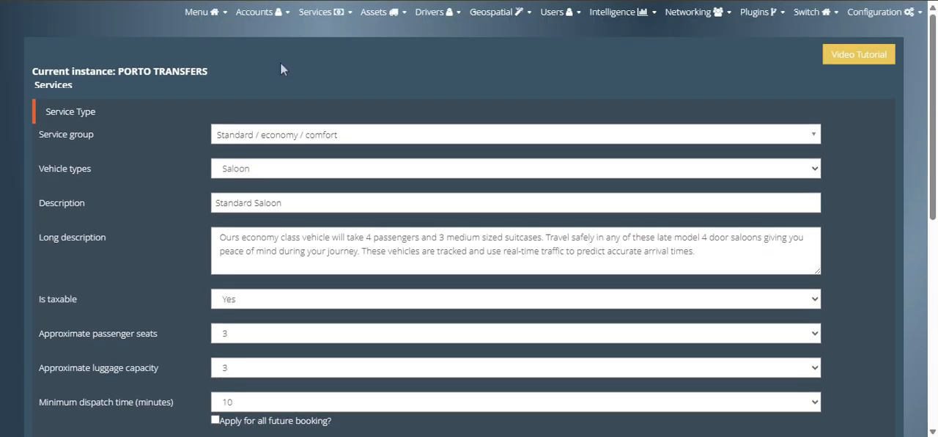
{"action": "left_click", "coordinate": [339, 14]}
{"action": "left_click", "coordinate": [335, 39]}
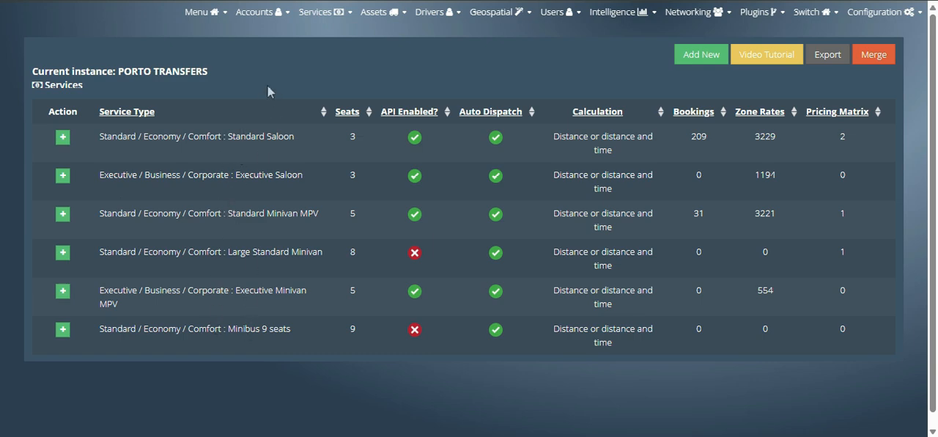
Step: Open the Bmw 3 SERIES from the vehicle list for editing and view its available vehicle types
{"action": "left_click", "coordinate": [404, 12]}
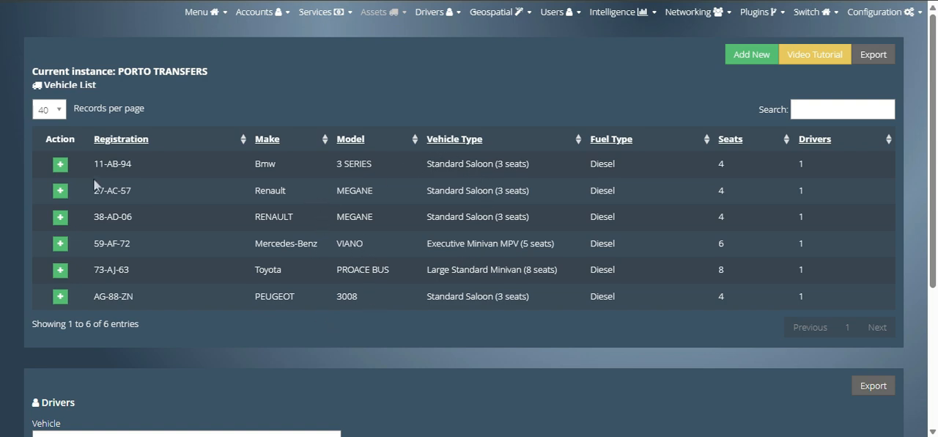
{"action": "left_click", "coordinate": [61, 166]}
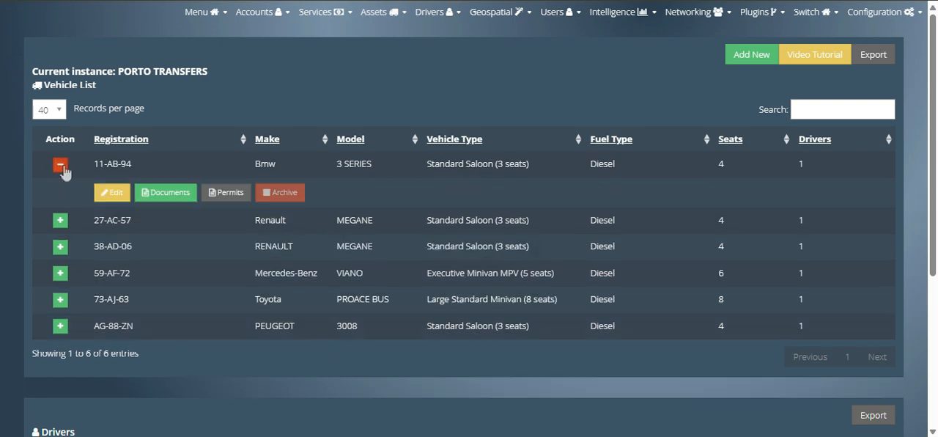
{"action": "left_click", "coordinate": [113, 195]}
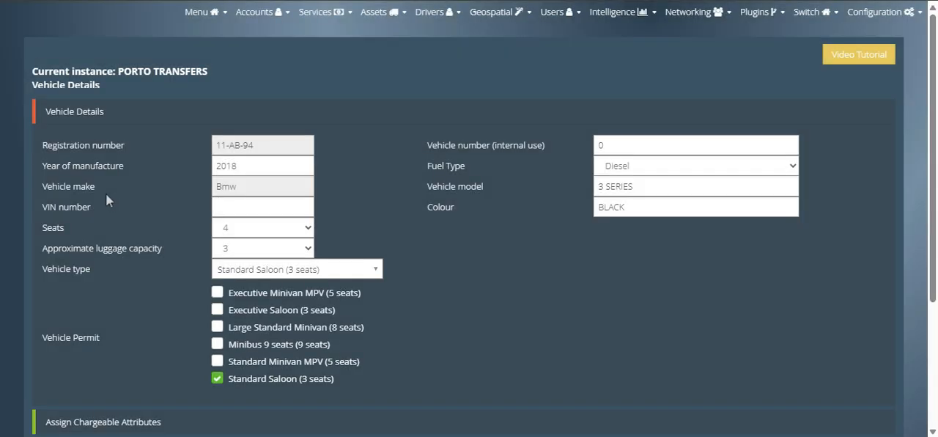
{"action": "left_click", "coordinate": [330, 270]}
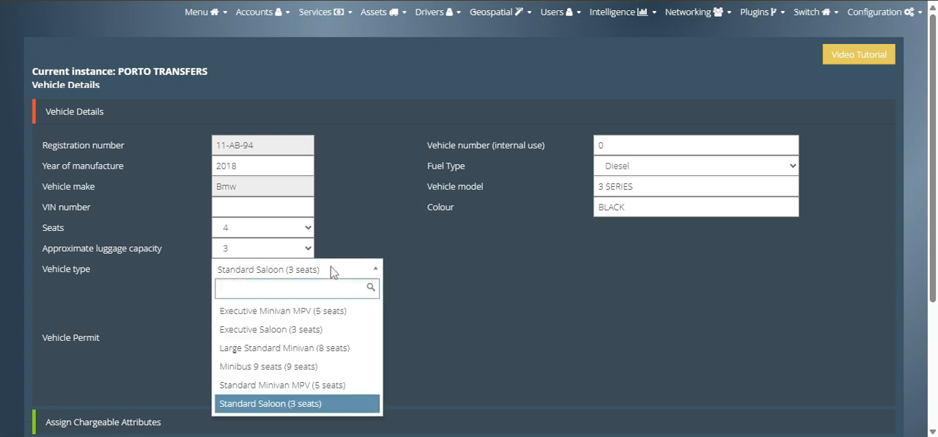
{"action": "left_click", "coordinate": [331, 270]}
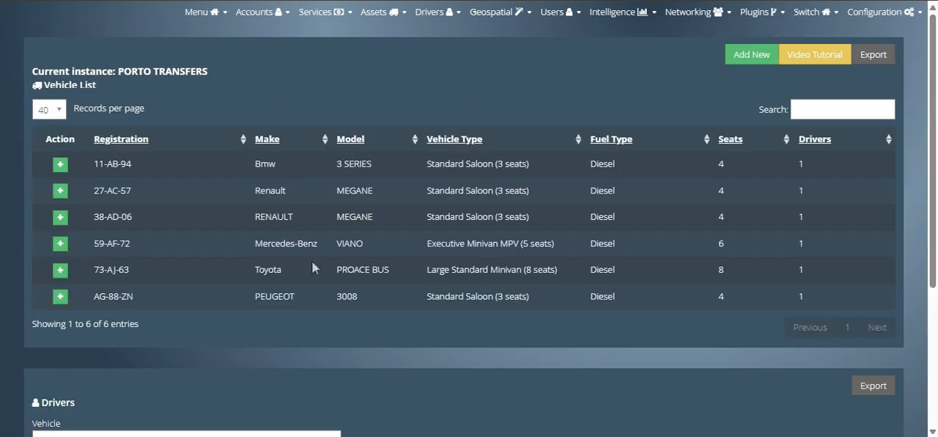
Step: Add the Standard Minivan MPV (5 seats) vehicle permit to the Mercedes-Benz VIANO and save the vehicle
{"action": "left_click", "coordinate": [61, 243]}
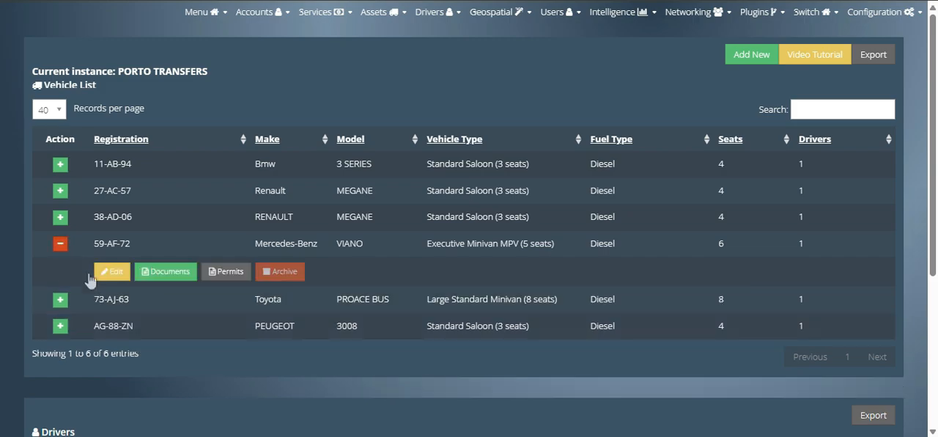
{"action": "left_click", "coordinate": [98, 270]}
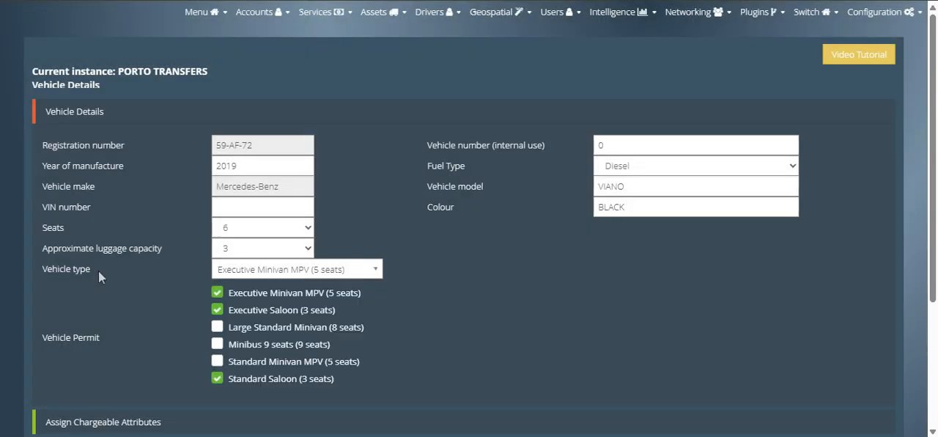
{"action": "scroll", "coordinate": [99, 270], "scroll_direction": "down", "scroll_amount": 1}
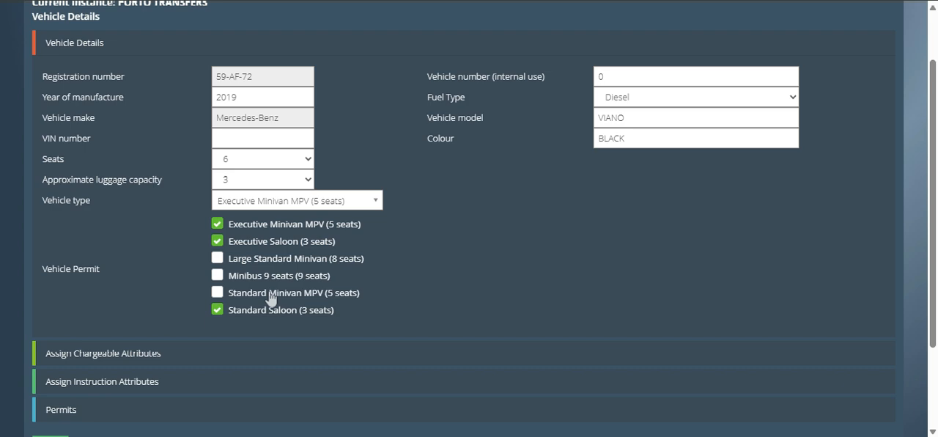
{"action": "left_click", "coordinate": [218, 295]}
{"action": "scroll", "coordinate": [281, 304], "scroll_direction": "down", "scroll_amount": 2}
{"action": "left_click", "coordinate": [57, 331]}
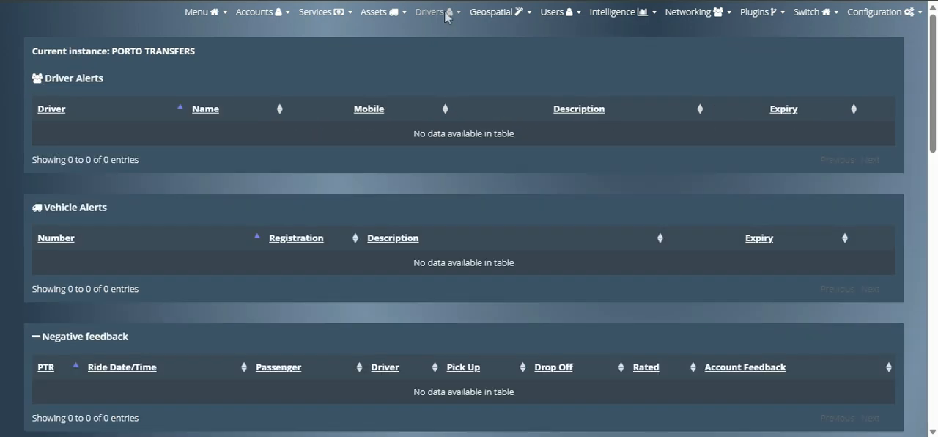
Step: Open the first driver in the list of active drivers for editing
{"action": "left_click", "coordinate": [436, 12]}
{"action": "left_click", "coordinate": [438, 44]}
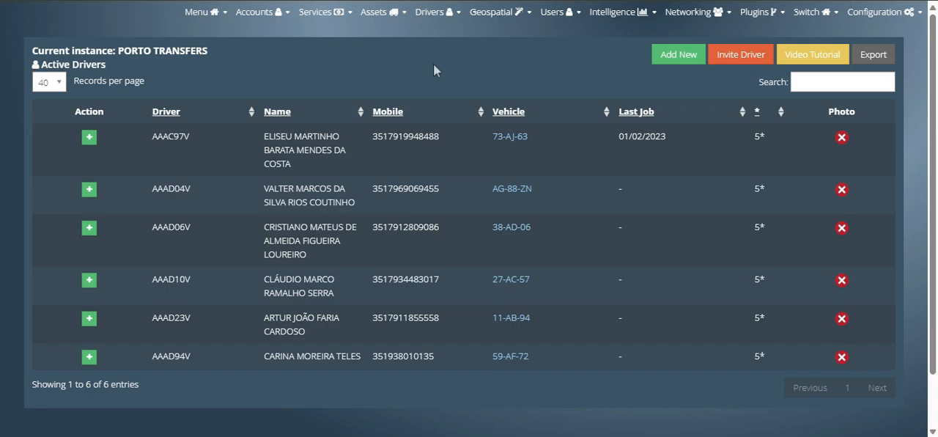
{"action": "left_click", "coordinate": [89, 137]}
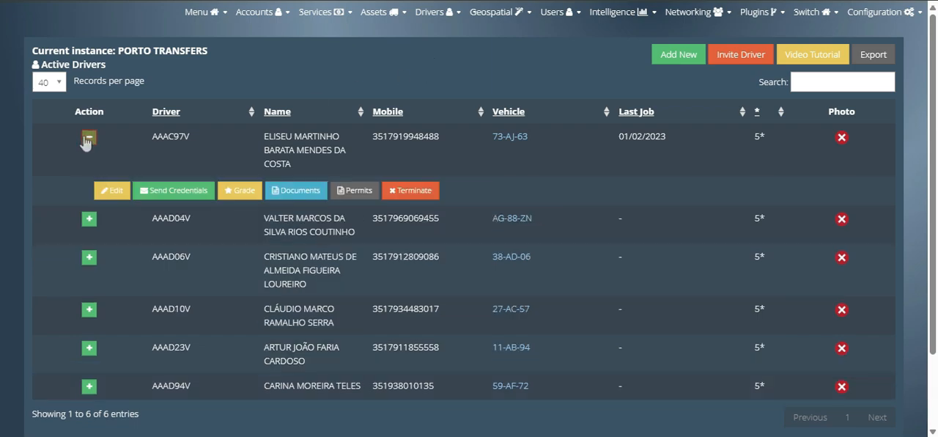
{"action": "left_click", "coordinate": [111, 191]}
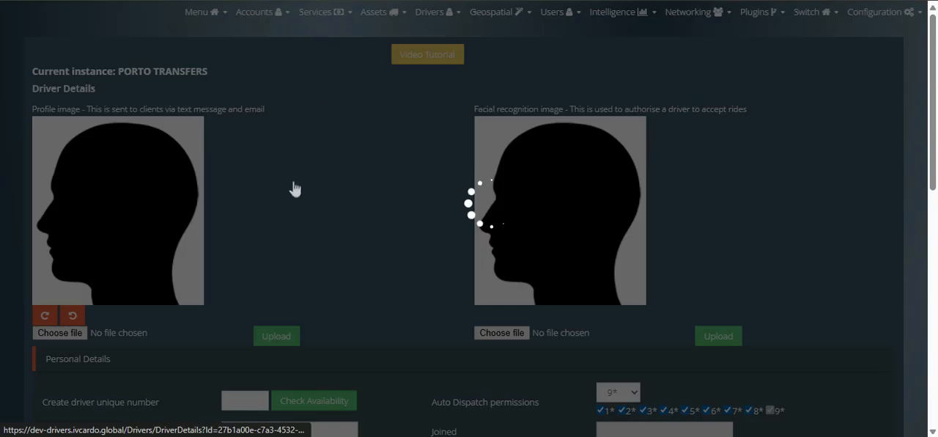
Step: Look through the driver's personal details down to the address and the Driver Profile section
{"action": "scroll", "coordinate": [309, 157], "scroll_direction": "down", "scroll_amount": 5}
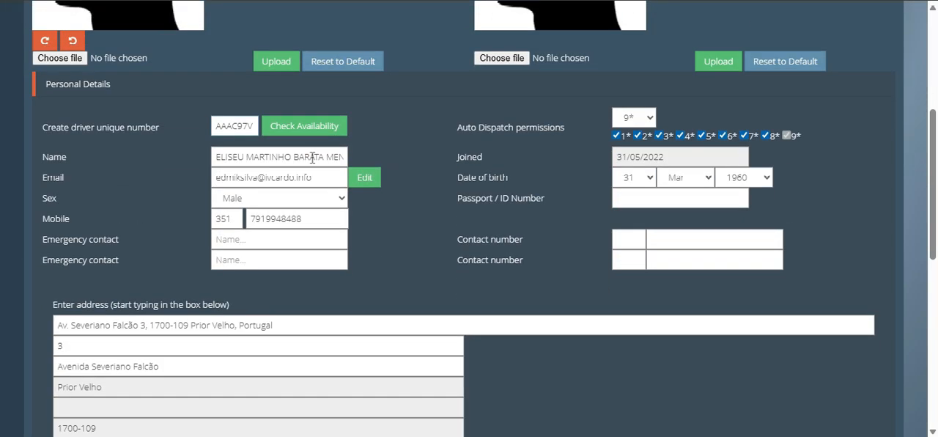
{"action": "double_click", "coordinate": [300, 187]}
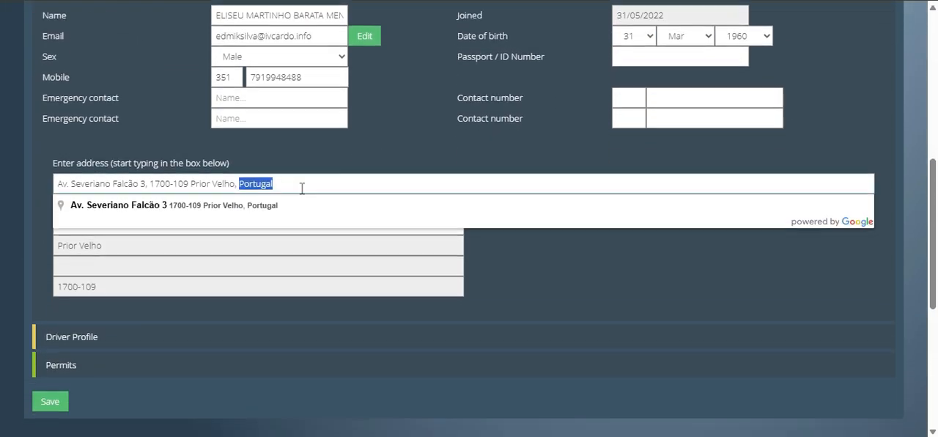
{"action": "scroll", "coordinate": [301, 187], "scroll_direction": "down", "scroll_amount": 1}
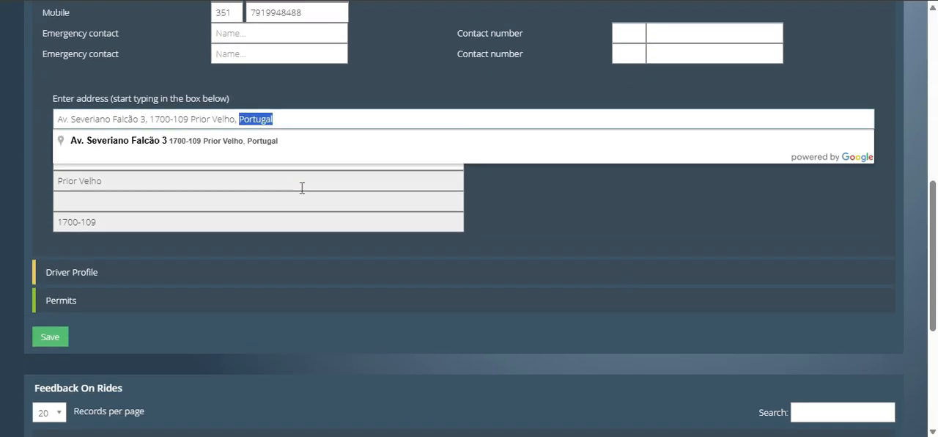
{"action": "left_click", "coordinate": [282, 246]}
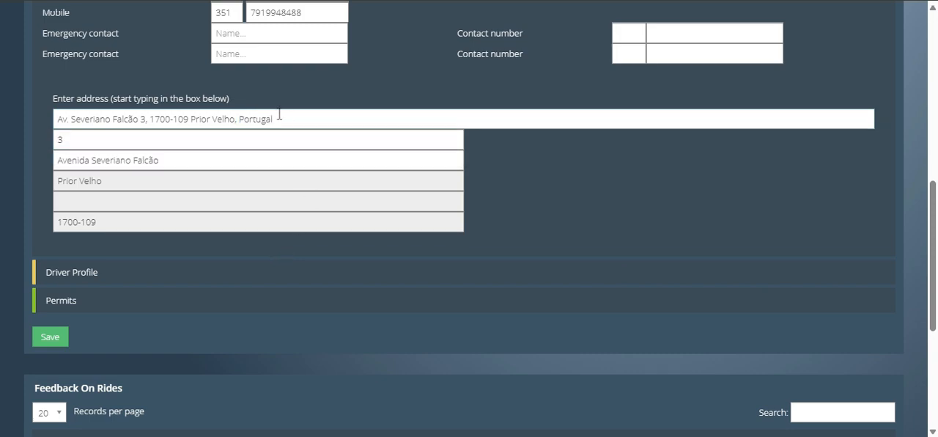
Step: Open the Driver Profile section and examine the driver's available vehicles and working pattern options
{"action": "scroll", "coordinate": [586, 195], "scroll_direction": "down", "scroll_amount": 2}
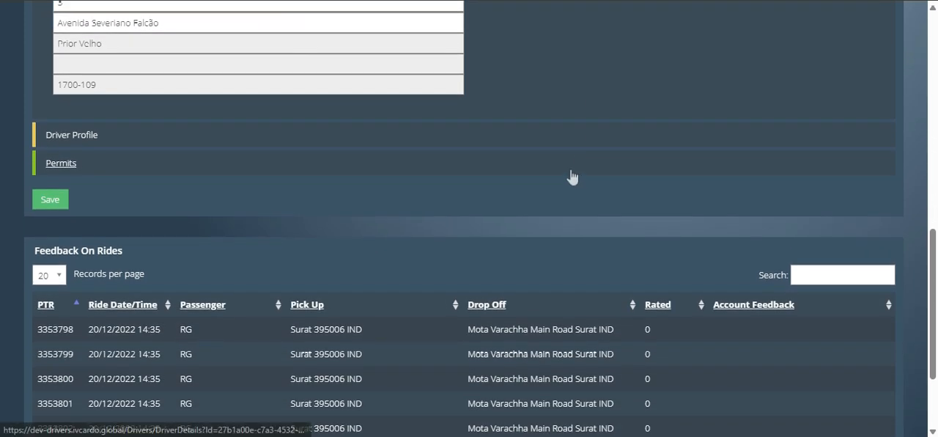
{"action": "left_click", "coordinate": [71, 138]}
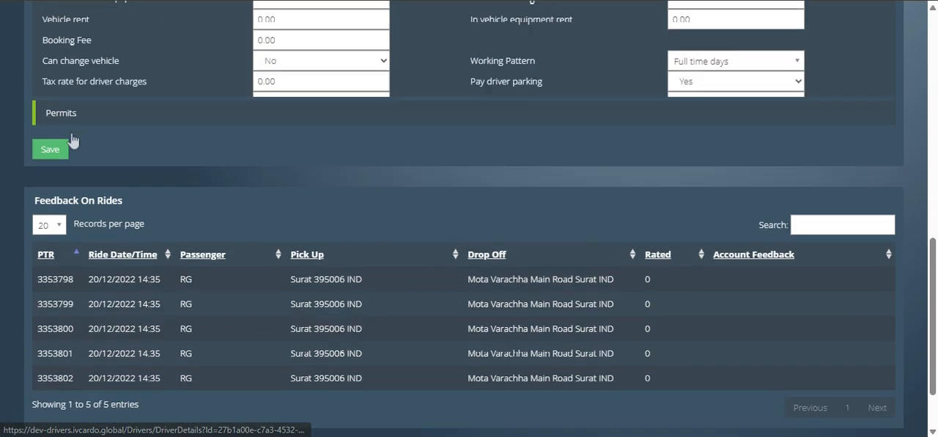
{"action": "scroll", "coordinate": [139, 177], "scroll_direction": "up", "scroll_amount": 4}
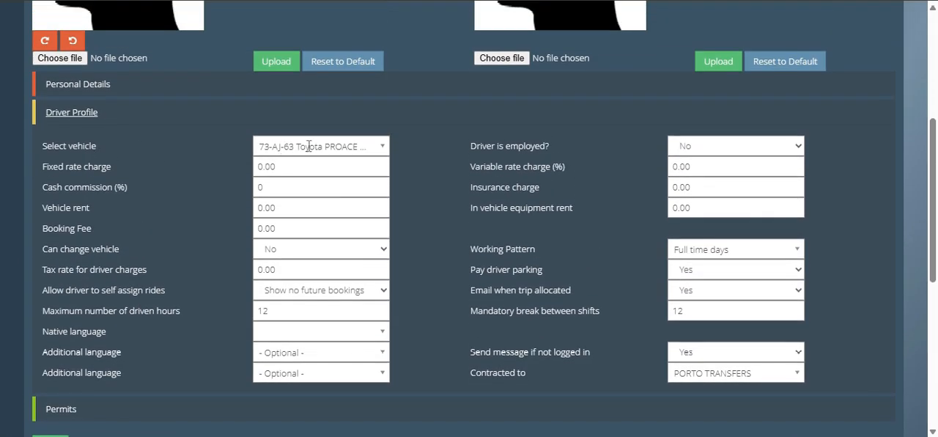
{"action": "left_click", "coordinate": [308, 146]}
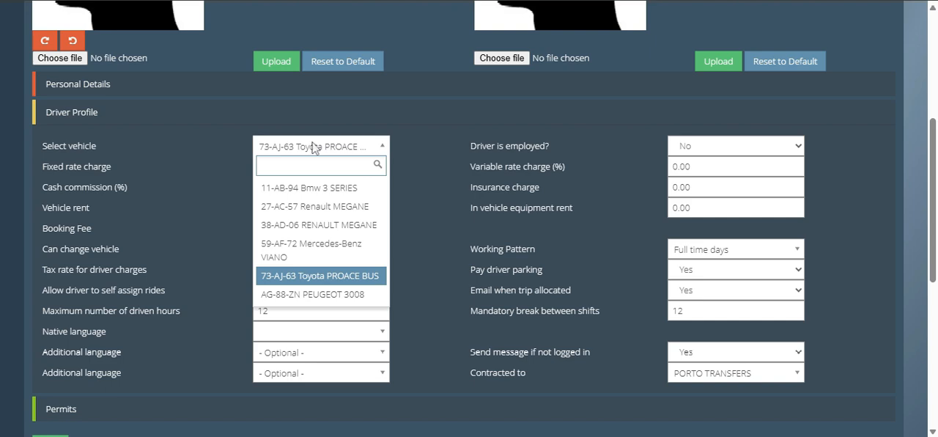
{"action": "left_click", "coordinate": [314, 148]}
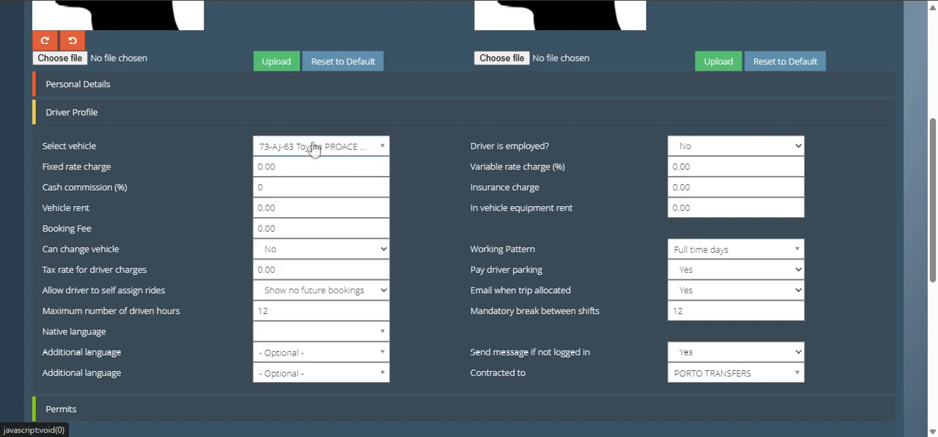
{"action": "left_click_drag", "start_coordinate": [477, 249], "coordinate": [551, 250]}
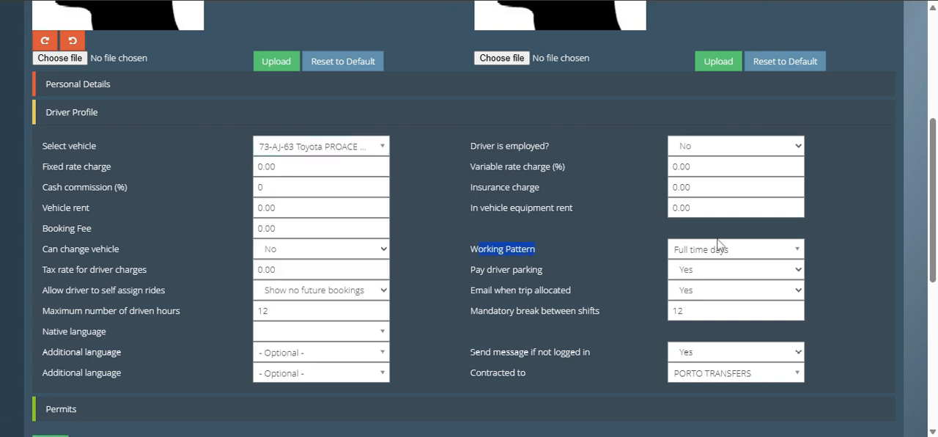
{"action": "left_click", "coordinate": [721, 247]}
{"action": "left_click", "coordinate": [723, 253]}
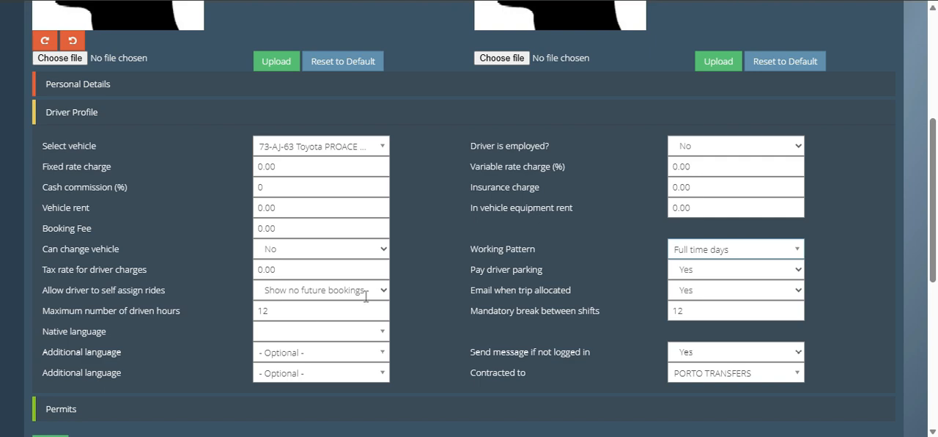
Step: Set the driver's maximum number of driven hours to 6 and the mandatory break between shifts to 1
{"action": "left_click_drag", "start_coordinate": [70, 309], "coordinate": [171, 309]}
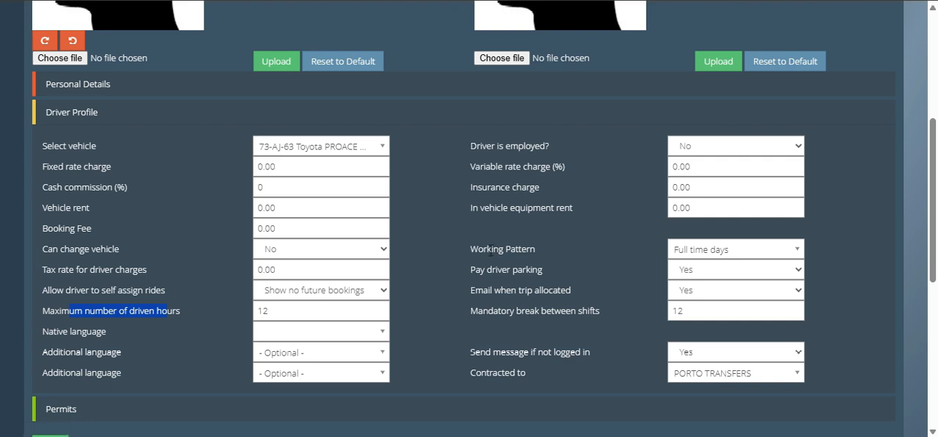
{"action": "double_click", "coordinate": [338, 311]}
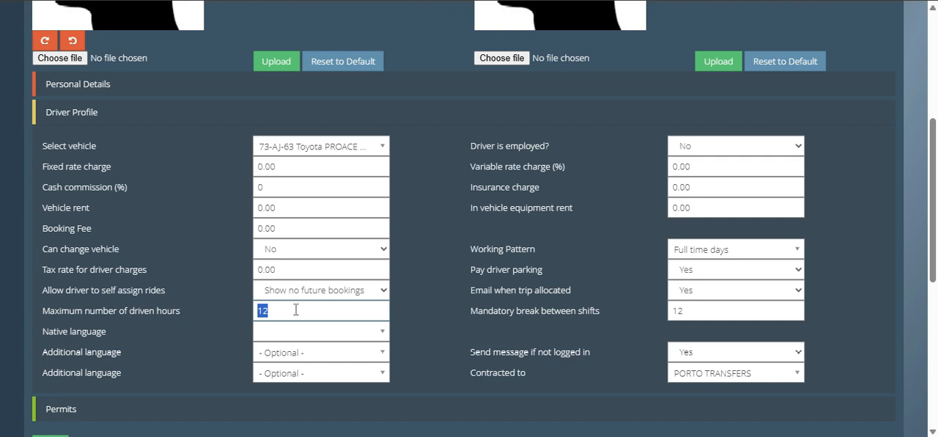
{"action": "type", "text": "6"}
{"action": "double_click", "coordinate": [696, 310]}
{"action": "left_click_drag", "start_coordinate": [42, 310], "coordinate": [635, 306]}
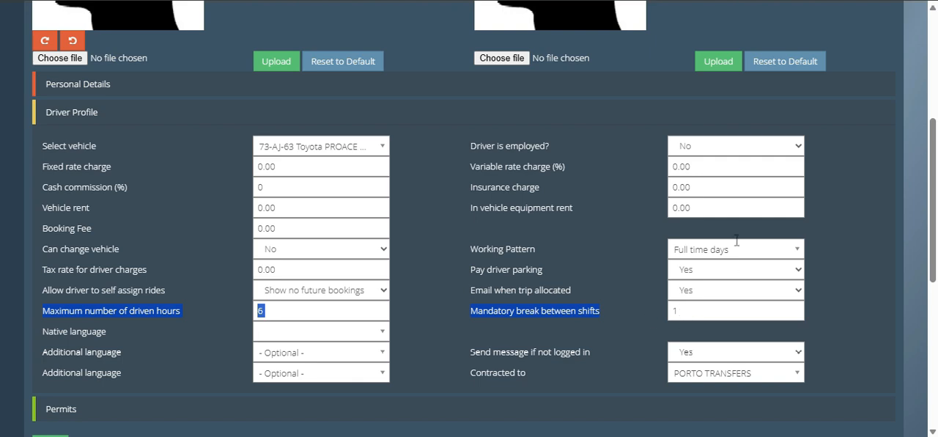
{"action": "left_click", "coordinate": [293, 311]}
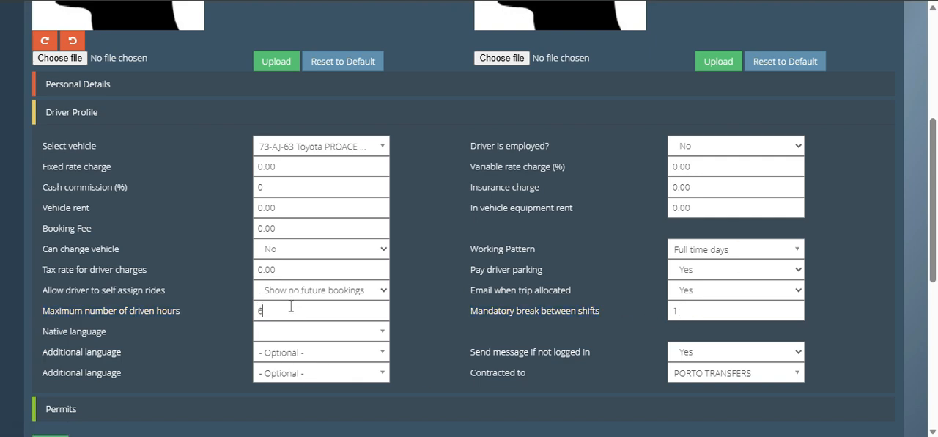
{"action": "left_click", "coordinate": [678, 311]}
Step: Open the Auto Dispatch Set Driver Shifts page and examine the drivers, vehicles and shifts scheduled for tomorrow
{"action": "scroll", "coordinate": [515, 293], "scroll_direction": "up", "scroll_amount": 5}
{"action": "left_click", "coordinate": [429, 10]}
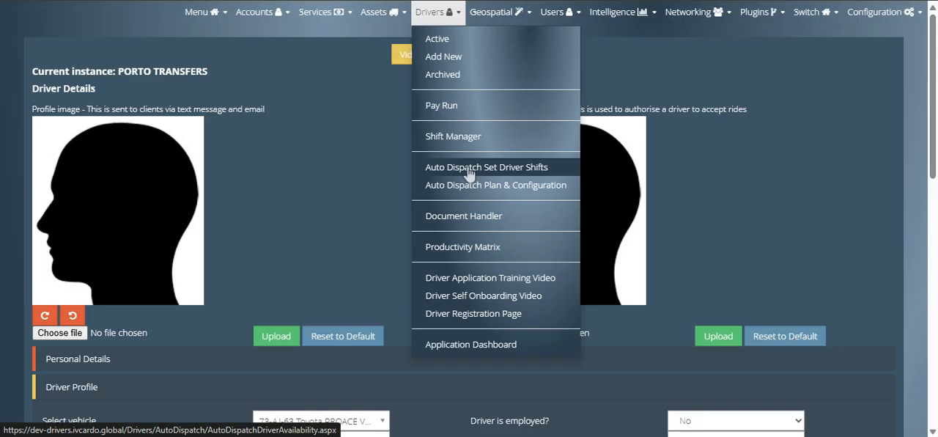
{"action": "left_click", "coordinate": [414, 170]}
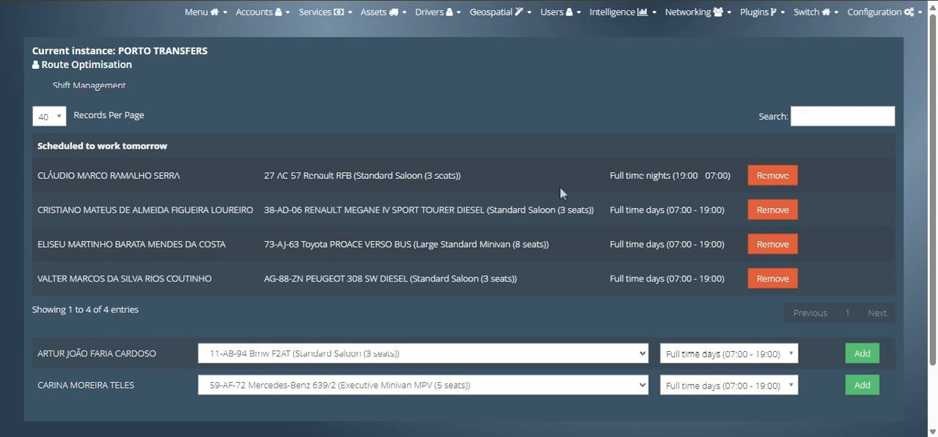
{"action": "scroll", "coordinate": [607, 170], "scroll_direction": "down", "scroll_amount": 2}
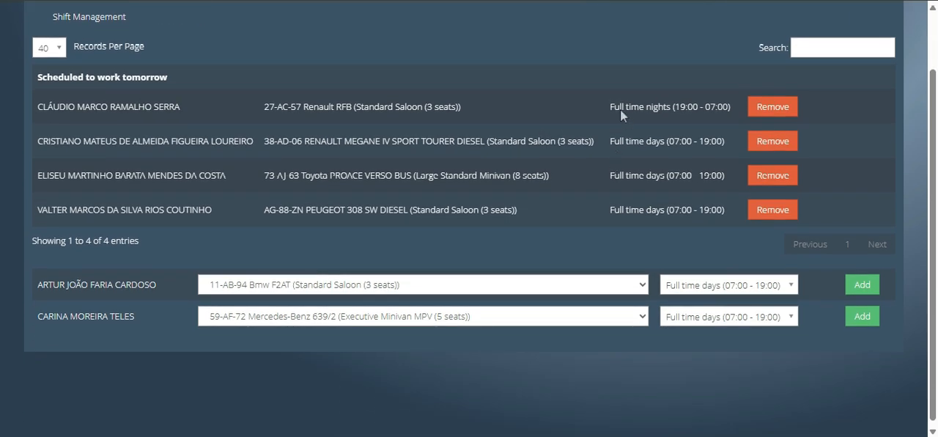
{"action": "double_click", "coordinate": [147, 107]}
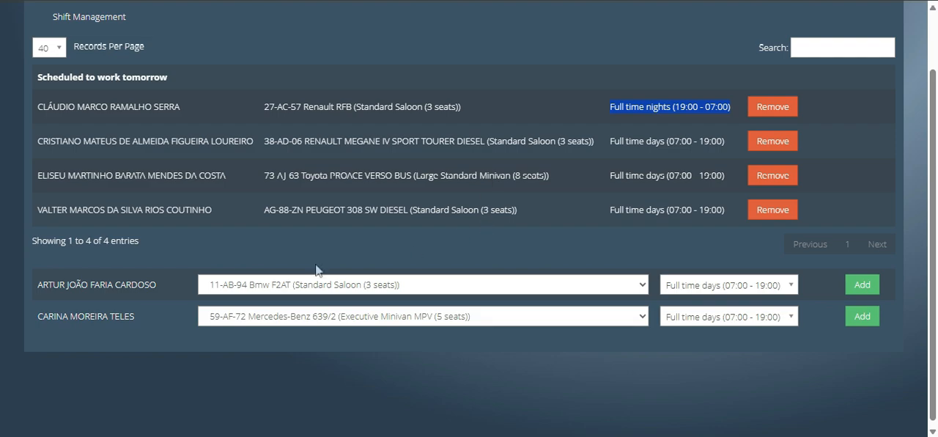
Step: Schedule both unassigned drivers for tomorrow with the Bmw F2AT and Mercedes-Benz 639/2, each on Full time days (07:00 - 19:00)
{"action": "left_click", "coordinate": [295, 293]}
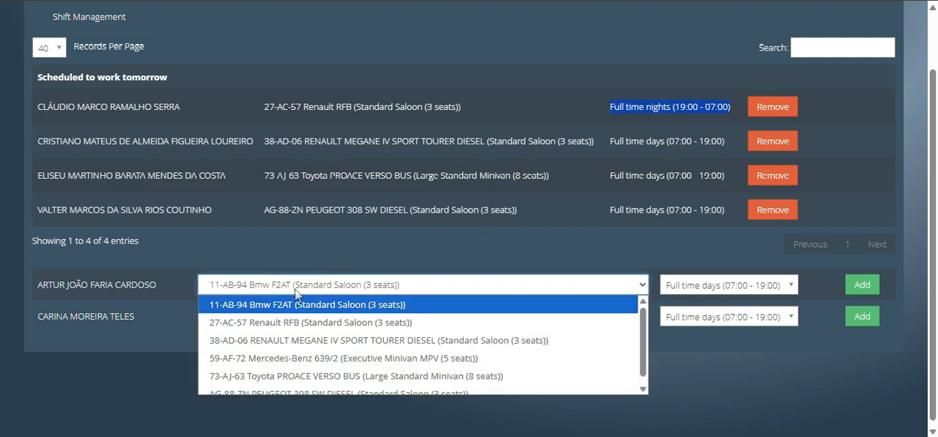
{"action": "left_click", "coordinate": [296, 293]}
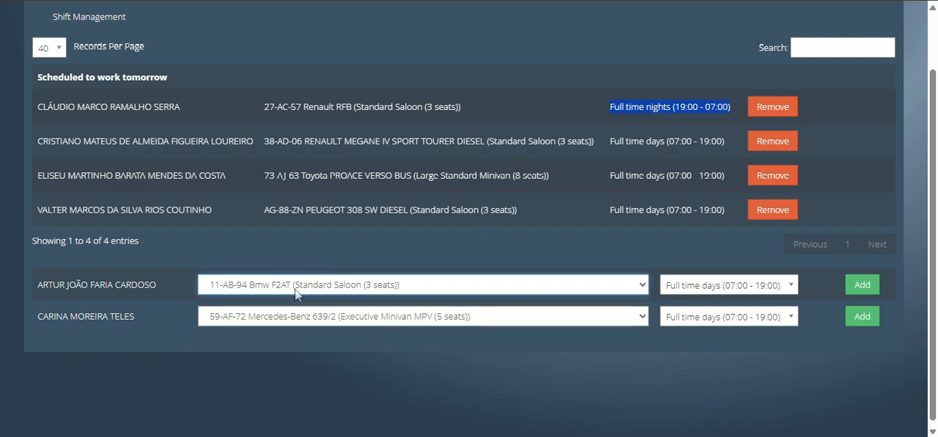
{"action": "left_click", "coordinate": [783, 285]}
{"action": "left_click", "coordinate": [784, 290]}
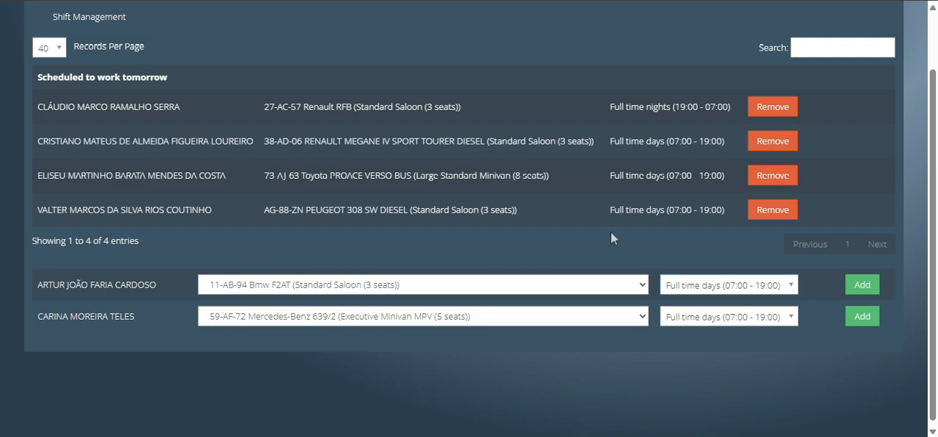
{"action": "left_click", "coordinate": [862, 285]}
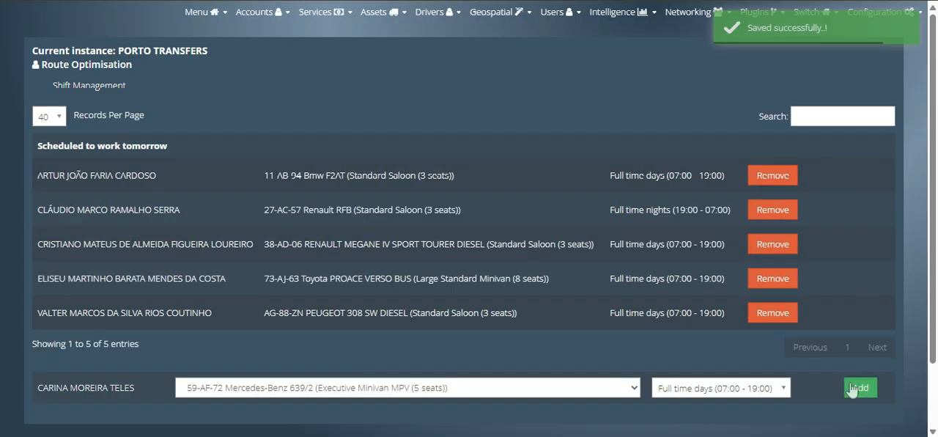
{"action": "left_click", "coordinate": [854, 386]}
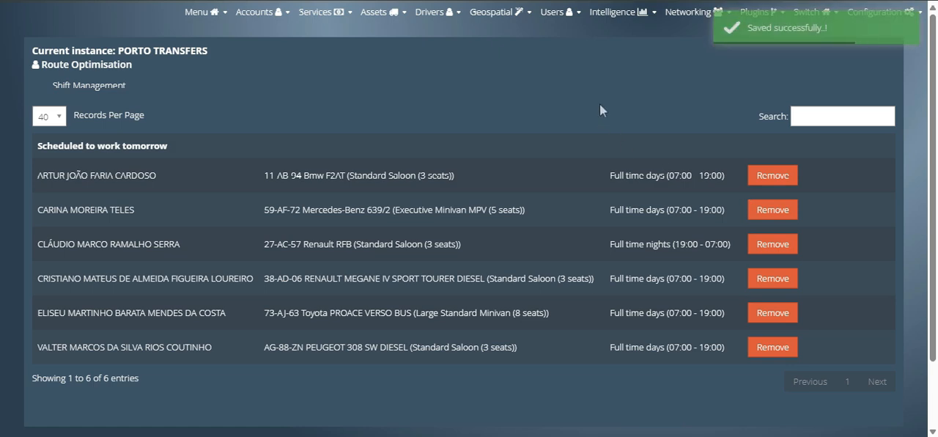
{"action": "triple_click", "coordinate": [150, 146]}
{"action": "left_click", "coordinate": [250, 135]}
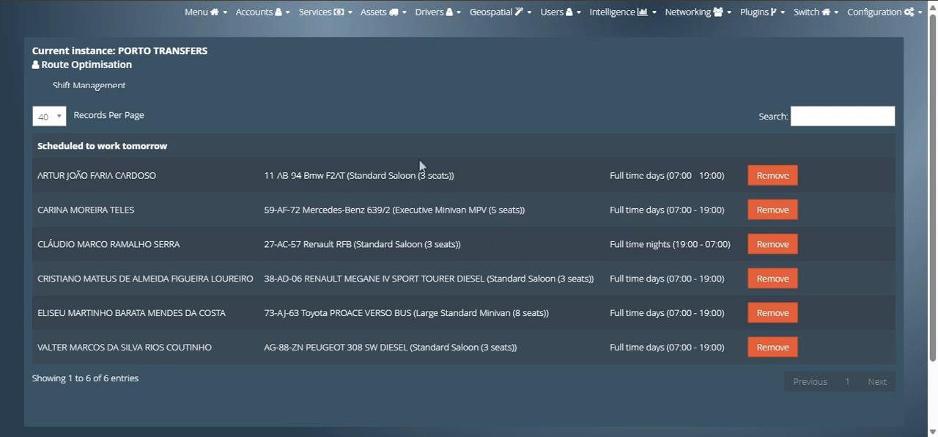
Step: Go to Auto Dispatch Plan & Configuration and open its plan settings
{"action": "mouse_move", "coordinate": [445, 18]}
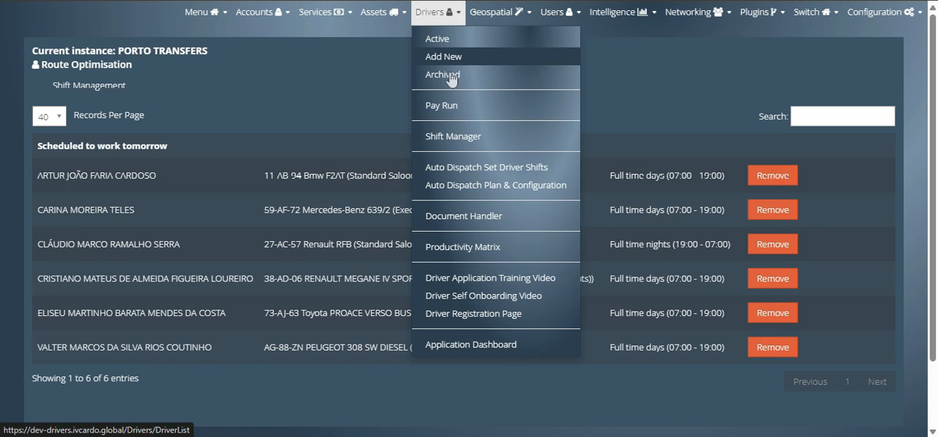
{"action": "left_click", "coordinate": [453, 185]}
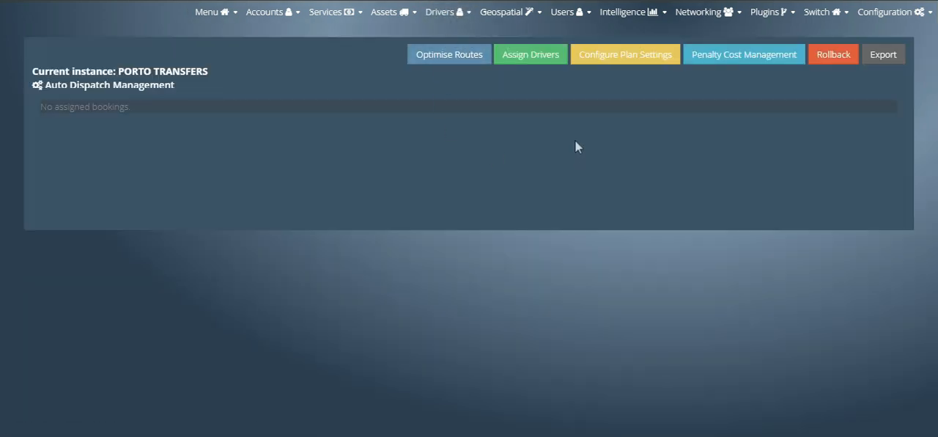
{"action": "left_click", "coordinate": [633, 58]}
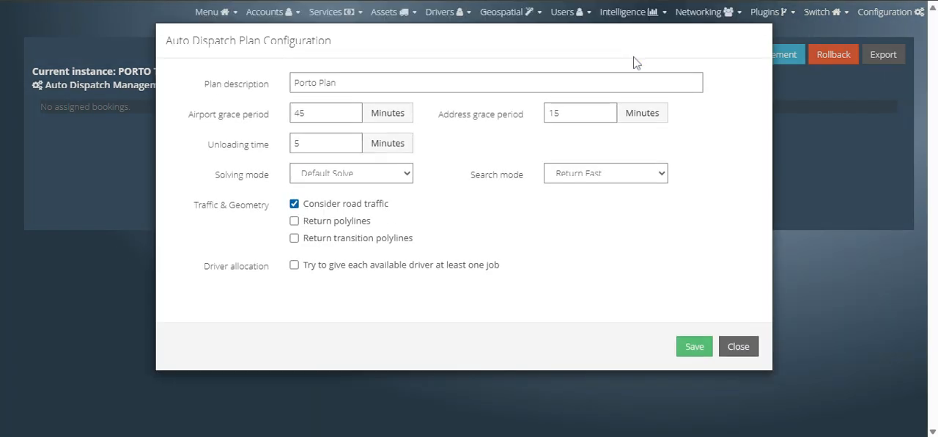
Step: Check the plan's description, grace periods and unloading time, enable giving each available driver at least one job, and save
{"action": "double_click", "coordinate": [639, 80]}
{"action": "left_click", "coordinate": [327, 115]}
{"action": "double_click", "coordinate": [319, 113]}
{"action": "left_click", "coordinate": [558, 113]}
{"action": "double_click", "coordinate": [562, 112]}
{"action": "left_click", "coordinate": [330, 143]}
{"action": "left_click", "coordinate": [294, 265]}
{"action": "left_click", "coordinate": [693, 347]}
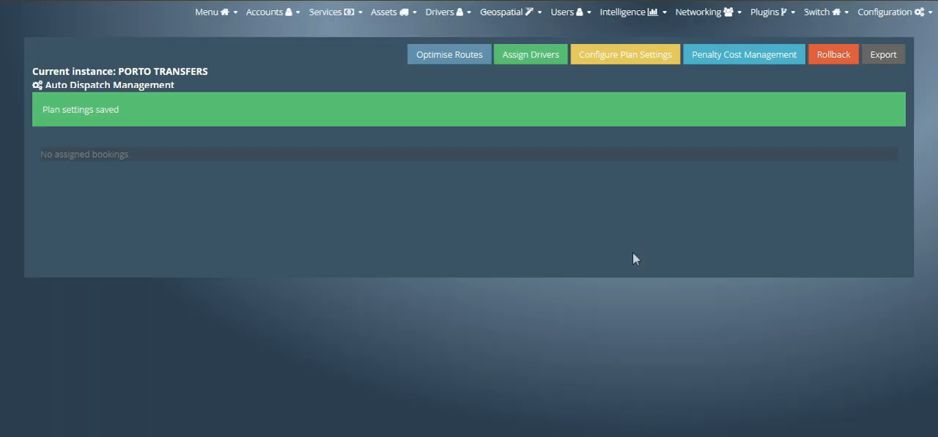
Step: Open Penalty Cost Management, review the penalty costs from Standard Saloon to Executive Minivan MPV, and save them
{"action": "left_click", "coordinate": [773, 53]}
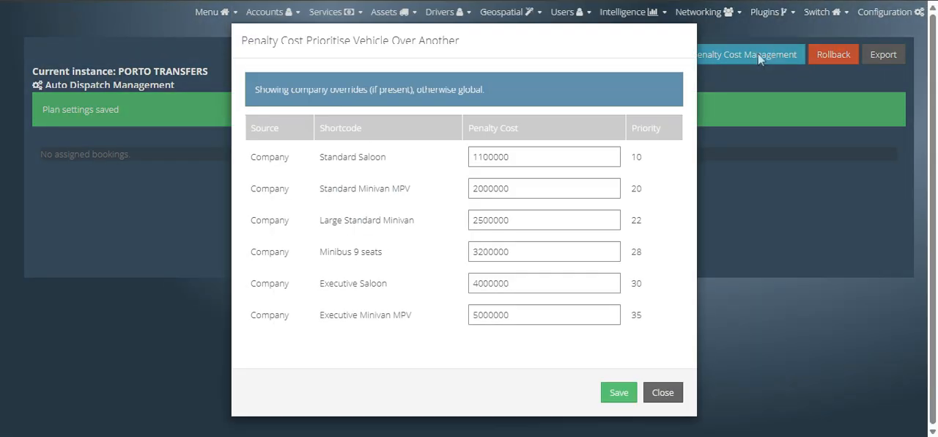
{"action": "left_click", "coordinate": [562, 155]}
{"action": "left_click", "coordinate": [562, 181]}
{"action": "left_click", "coordinate": [560, 212]}
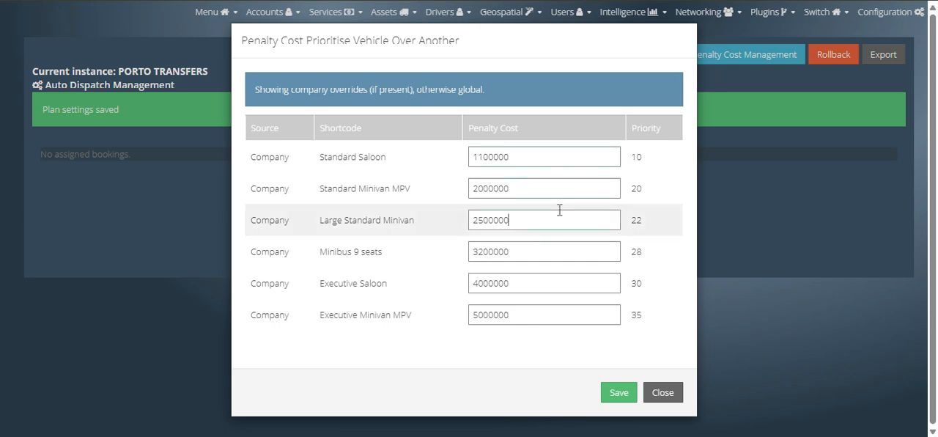
{"action": "left_click", "coordinate": [566, 313]}
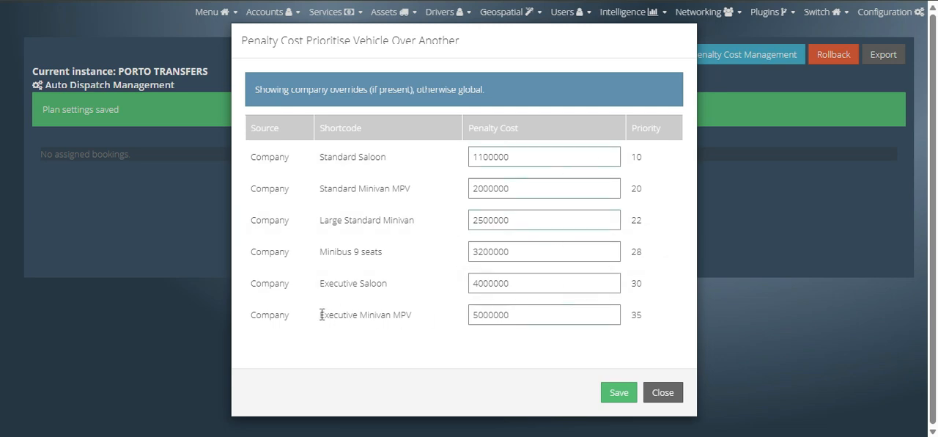
{"action": "left_click_drag", "start_coordinate": [319, 315], "coordinate": [412, 316]}
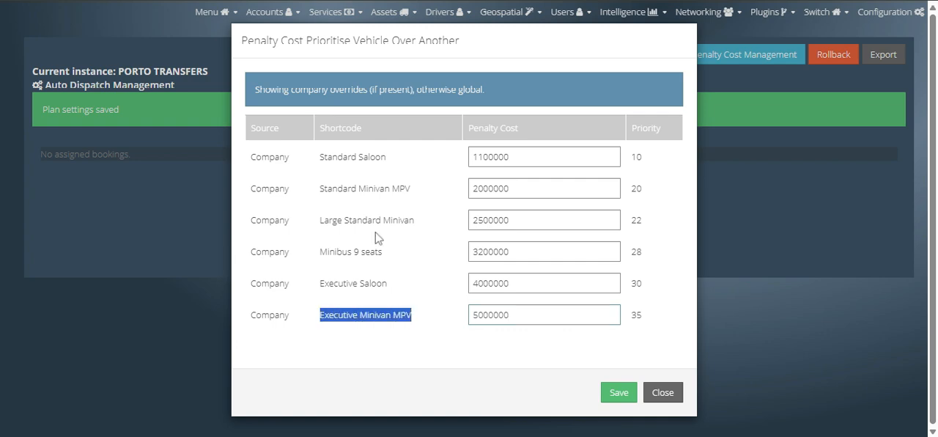
{"action": "double_click", "coordinate": [337, 188]}
{"action": "left_click", "coordinate": [336, 188]}
{"action": "triple_click", "coordinate": [335, 157]}
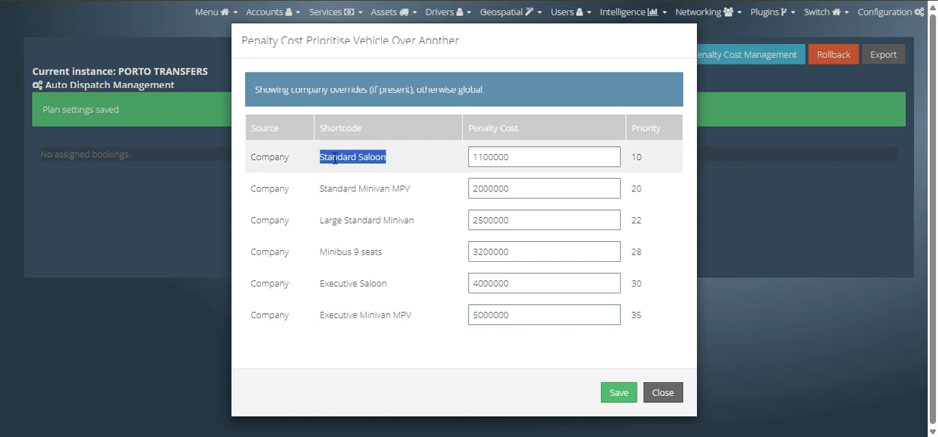
{"action": "triple_click", "coordinate": [353, 313]}
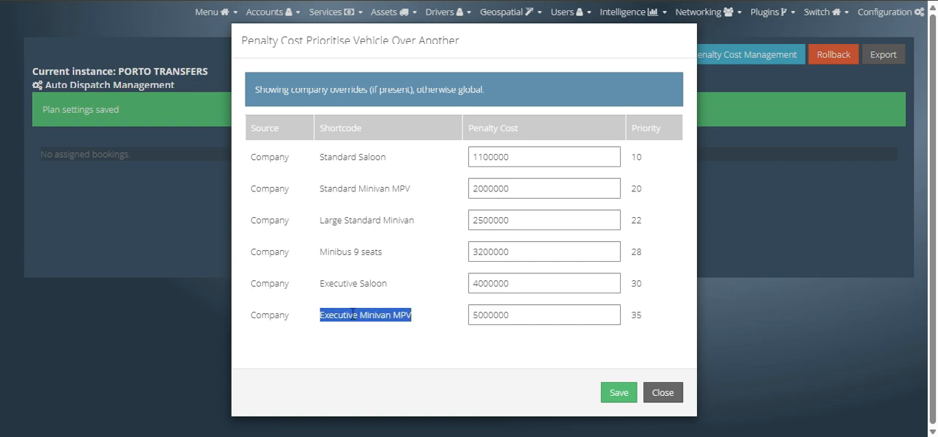
{"action": "double_click", "coordinate": [531, 316]}
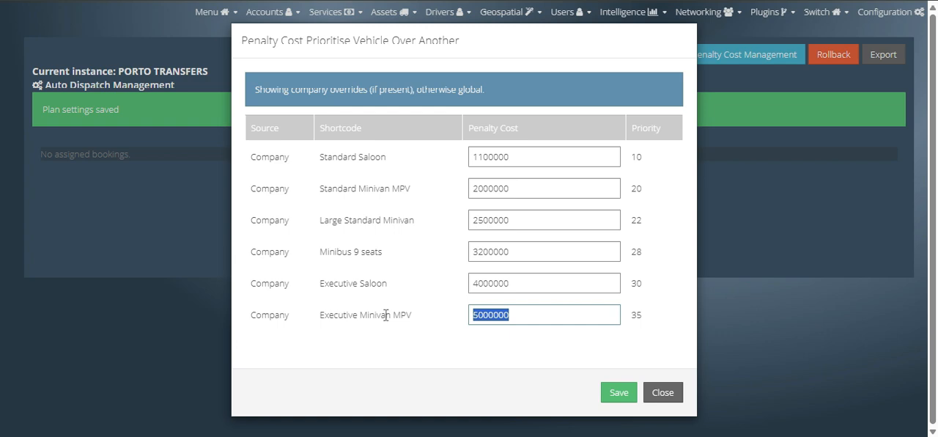
{"action": "left_click", "coordinate": [614, 395]}
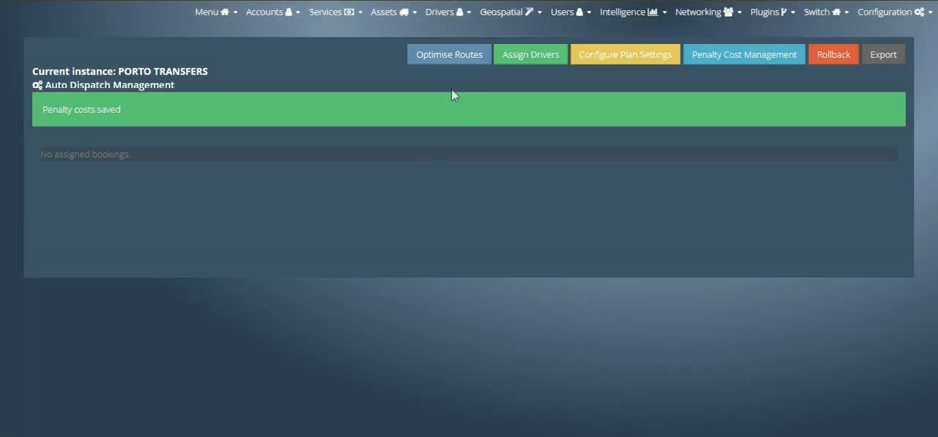
Step: Optimise the routes, accept the setup conditions and charge to generate a new planning run, and read its instructions
{"action": "left_click", "coordinate": [452, 55]}
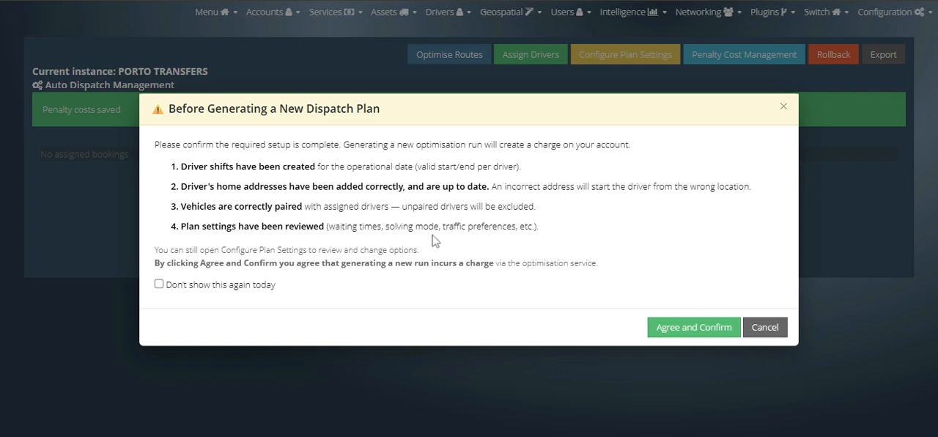
{"action": "left_click", "coordinate": [687, 328]}
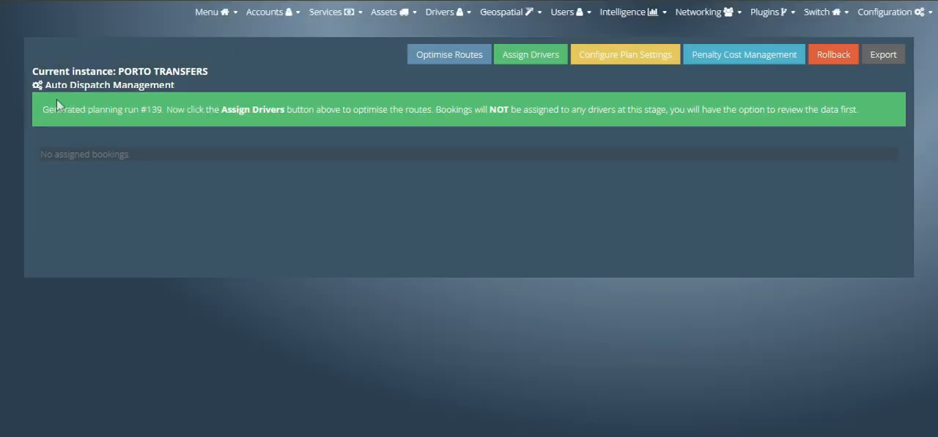
{"action": "left_click_drag", "start_coordinate": [53, 109], "coordinate": [162, 105]}
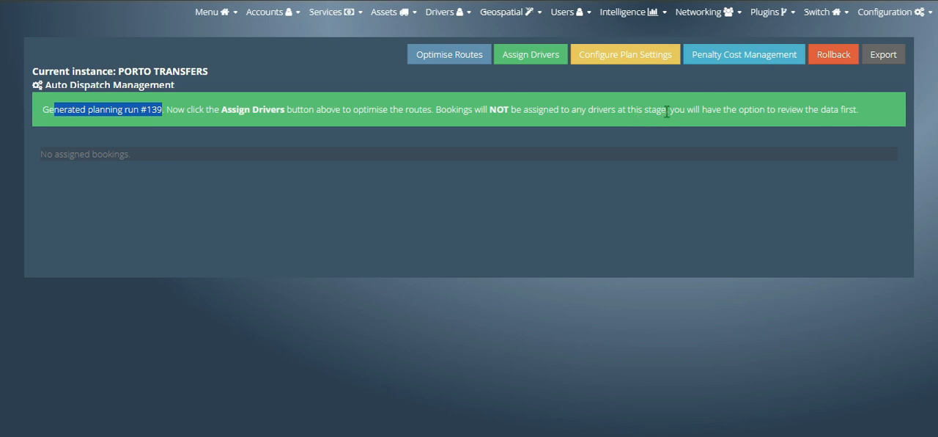
{"action": "left_click", "coordinate": [643, 85]}
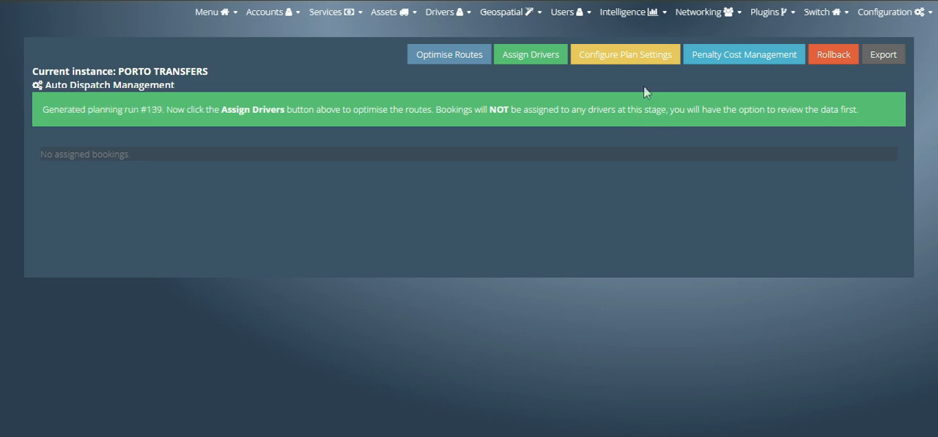
Step: Assign drivers to the bookings in the generated planning run and look over the proposed plan
{"action": "left_click", "coordinate": [523, 59]}
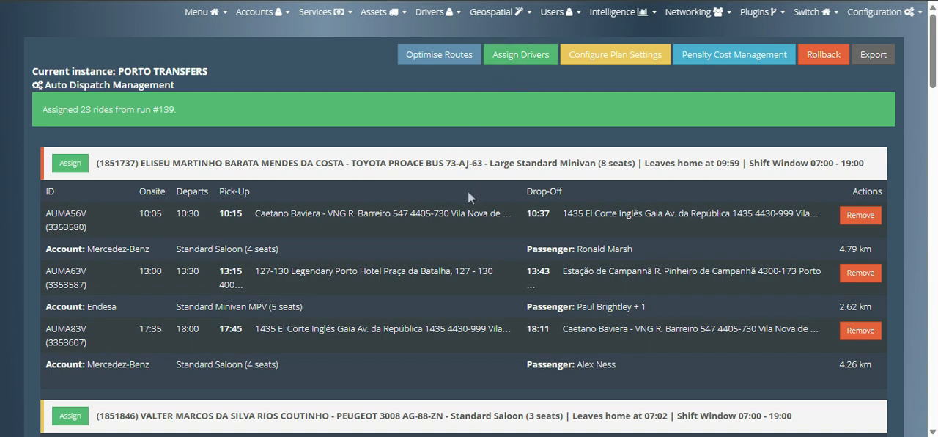
{"action": "scroll", "coordinate": [468, 190], "scroll_direction": "down", "scroll_amount": 1}
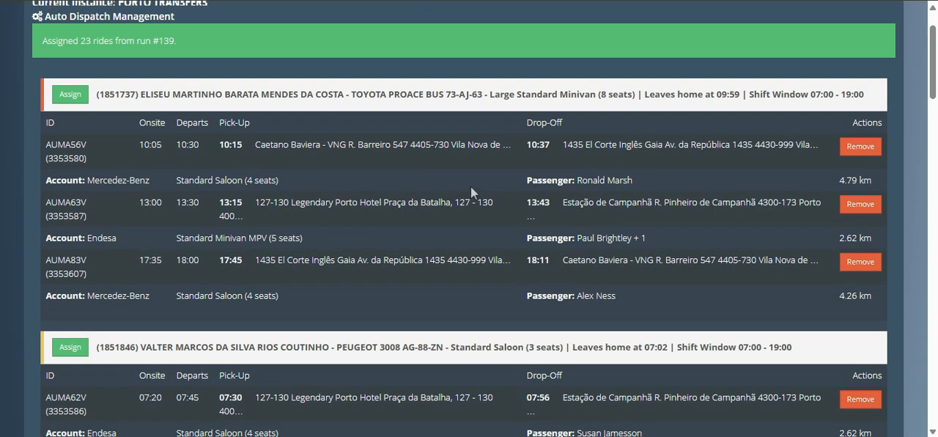
{"action": "scroll", "coordinate": [343, 190], "scroll_direction": "up", "scroll_amount": 1}
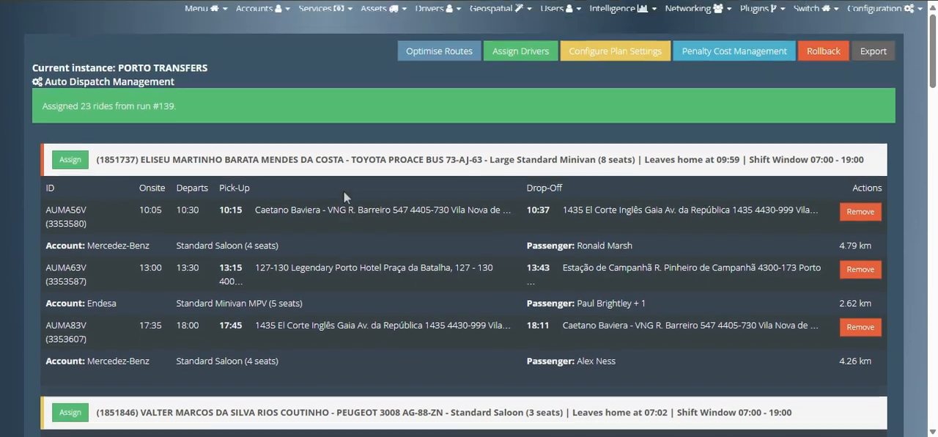
Step: Review the Toyota Proace driver's vehicle, seats and shift window, plus the first booking's pick-up time, required vehicle type and distance
{"action": "left_click_drag", "start_coordinate": [159, 163], "coordinate": [242, 163]}
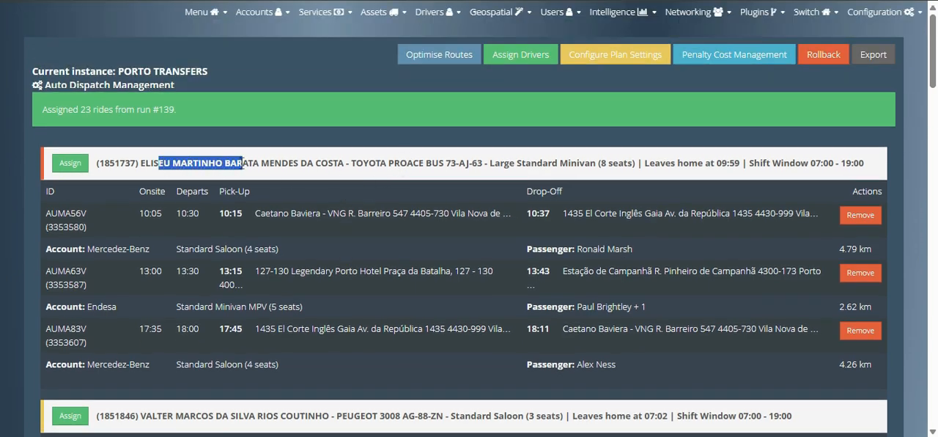
{"action": "left_click_drag", "start_coordinate": [346, 163], "coordinate": [450, 163]}
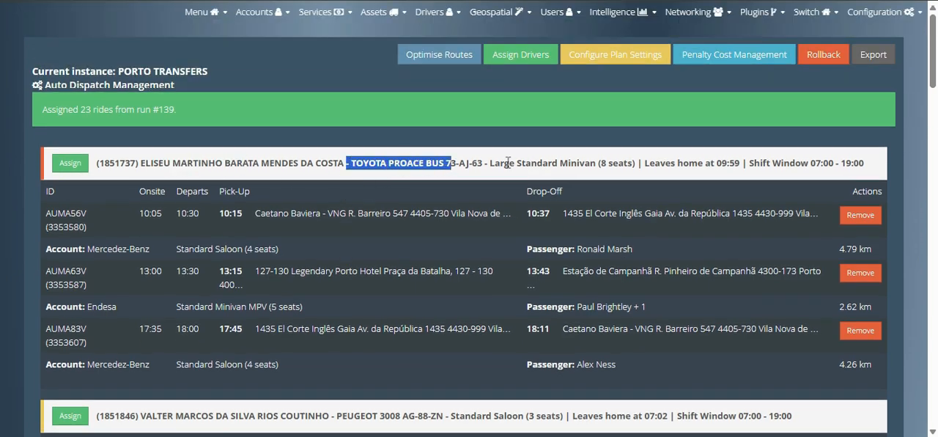
{"action": "left_click_drag", "start_coordinate": [508, 163], "coordinate": [618, 163]}
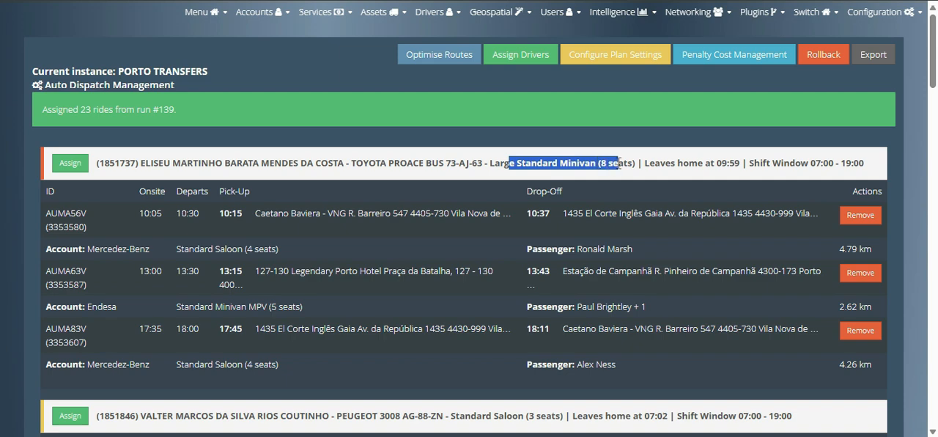
{"action": "left_click_drag", "start_coordinate": [715, 163], "coordinate": [860, 162]}
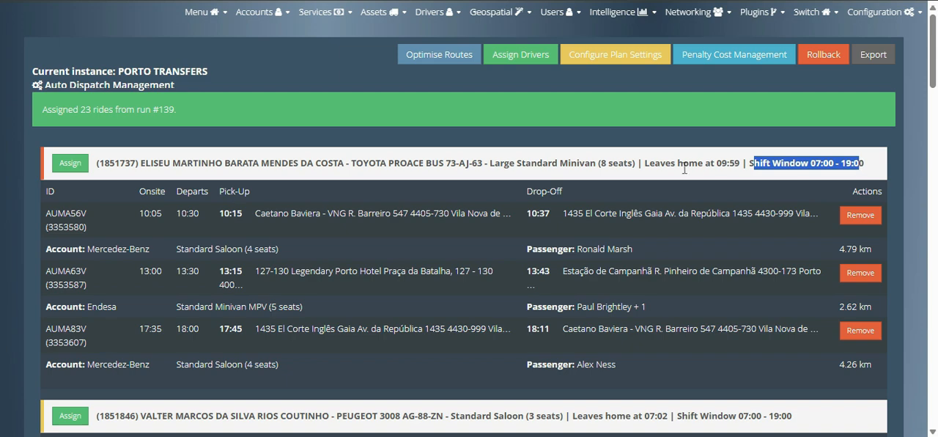
{"action": "scroll", "coordinate": [440, 161], "scroll_direction": "down", "scroll_amount": 1}
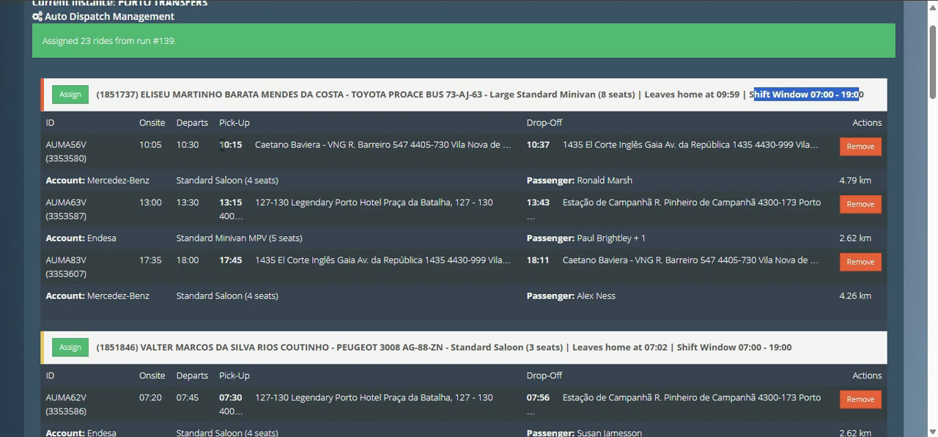
{"action": "left_click_drag", "start_coordinate": [219, 146], "coordinate": [242, 148]}
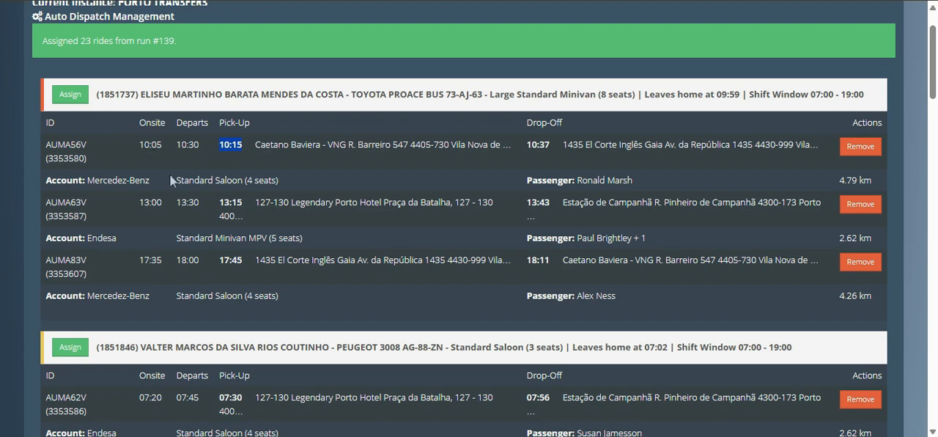
{"action": "left_click_drag", "start_coordinate": [175, 180], "coordinate": [259, 180]}
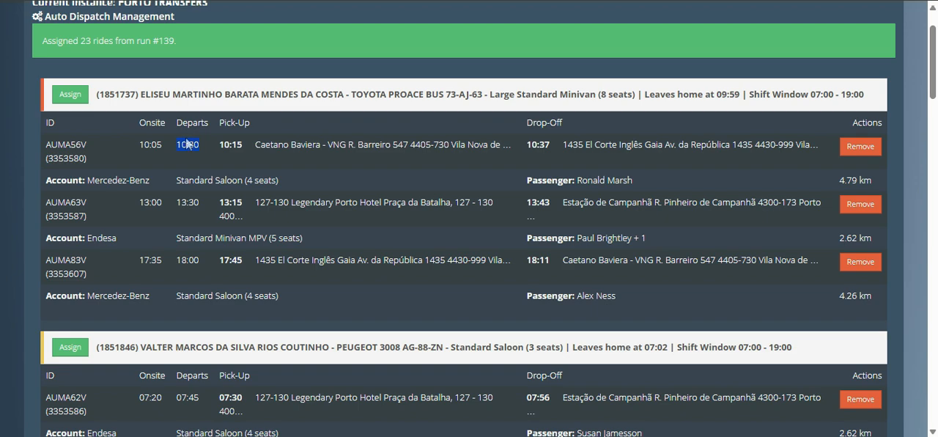
{"action": "left_click_drag", "start_coordinate": [839, 181], "coordinate": [879, 183]}
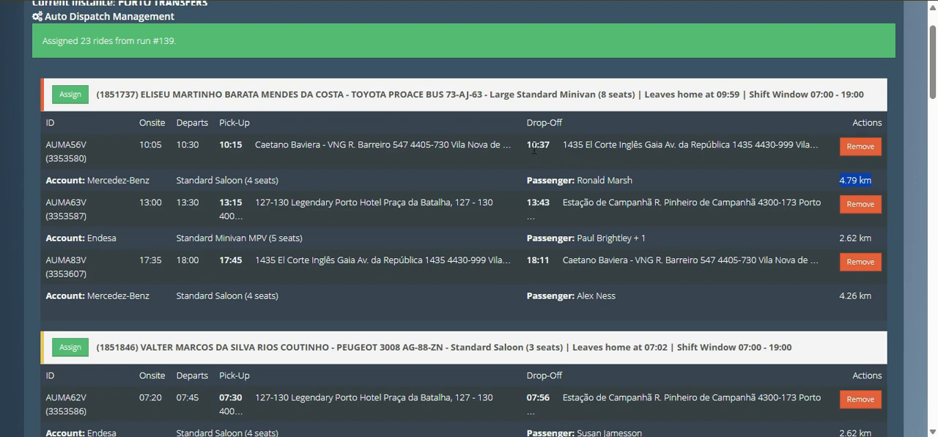
{"action": "left_click", "coordinate": [351, 164]}
Step: Examine the onsite, departure, pick-up and drop-off times of the Peugeot 3008 driver's Polsin Tours airport booking
{"action": "scroll", "coordinate": [350, 164], "scroll_direction": "down", "scroll_amount": 3}
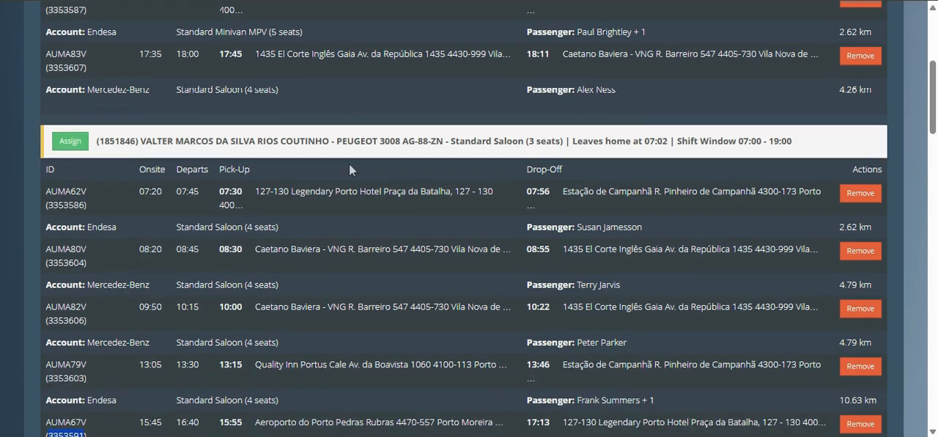
{"action": "scroll", "coordinate": [344, 158], "scroll_direction": "down", "scroll_amount": 3}
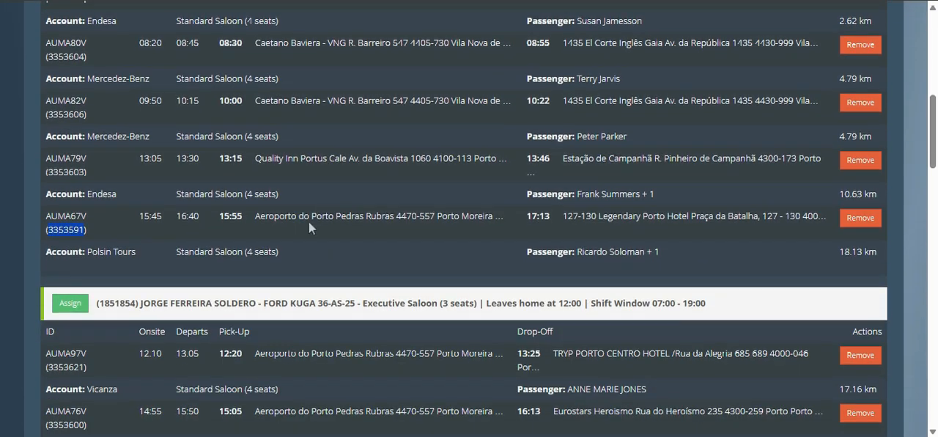
{"action": "left_click", "coordinate": [221, 216]}
{"action": "left_click_drag", "start_coordinate": [221, 216], "coordinate": [242, 216]}
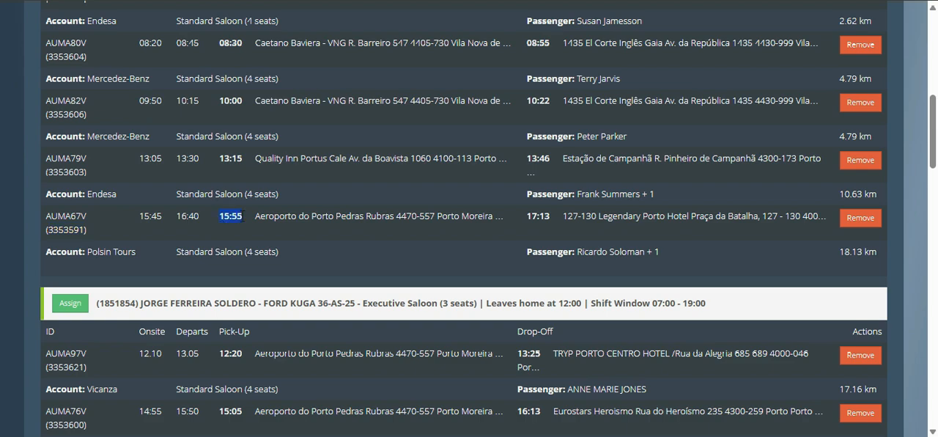
{"action": "left_click_drag", "start_coordinate": [140, 216], "coordinate": [161, 217]}
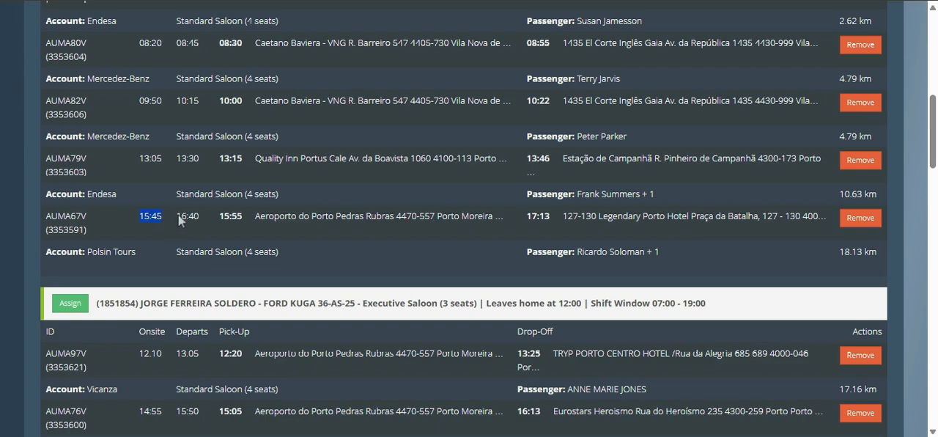
{"action": "left_click_drag", "start_coordinate": [177, 217], "coordinate": [199, 218]}
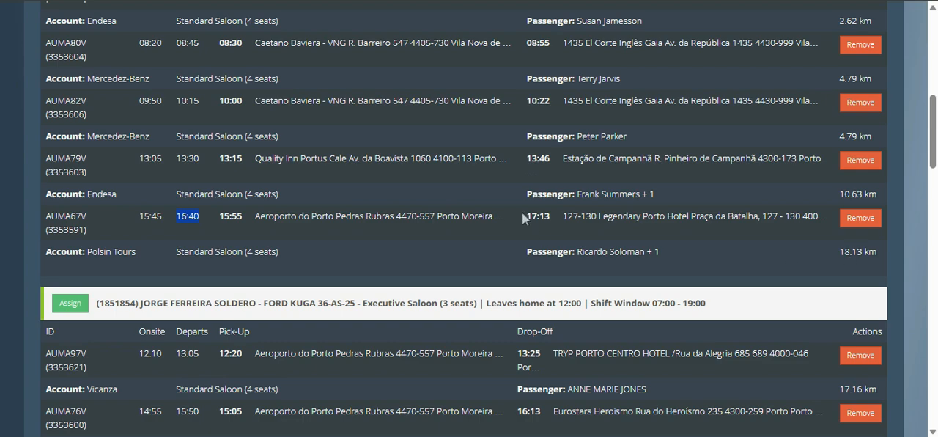
{"action": "left_click_drag", "start_coordinate": [526, 216], "coordinate": [549, 216]}
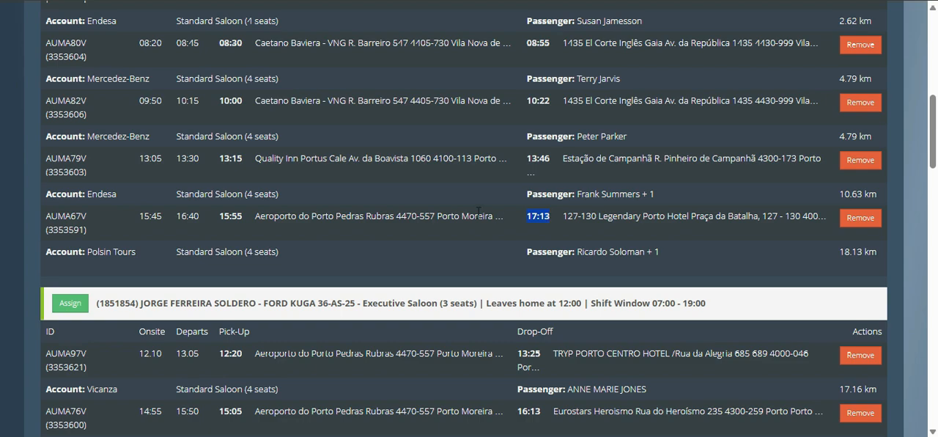
{"action": "scroll", "coordinate": [469, 201], "scroll_direction": "down", "scroll_amount": 2}
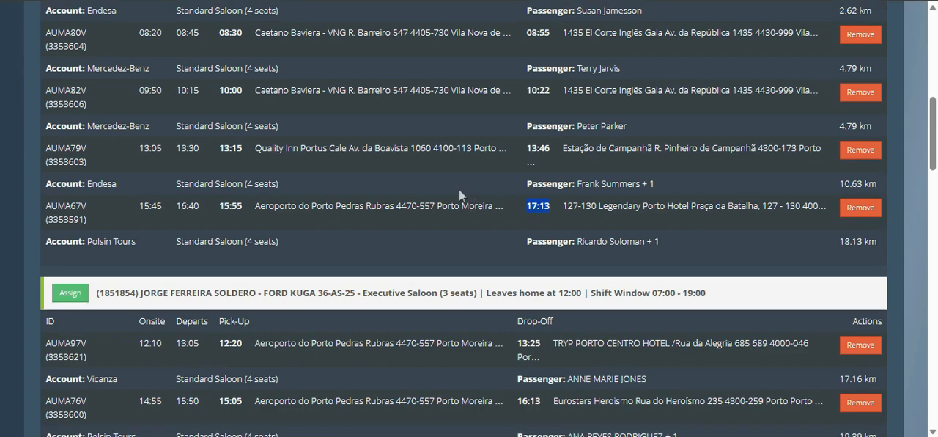
{"action": "scroll", "coordinate": [459, 190], "scroll_direction": "down", "scroll_amount": 1}
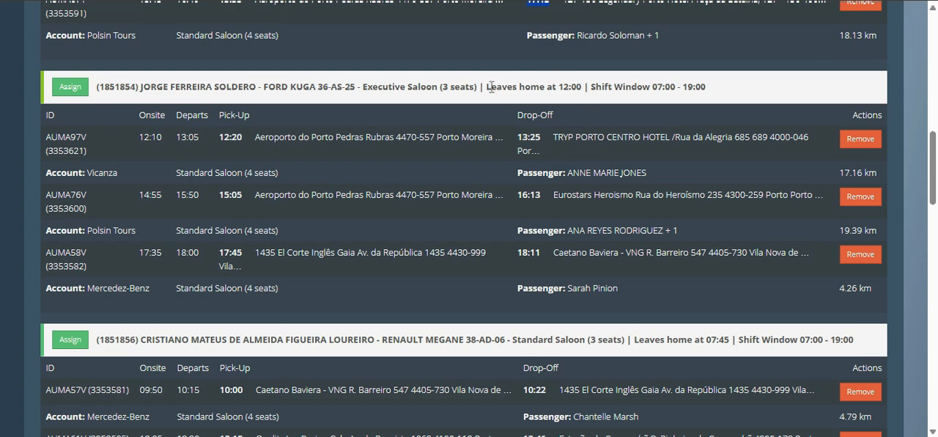
{"action": "left_click_drag", "start_coordinate": [486, 86], "coordinate": [583, 87]}
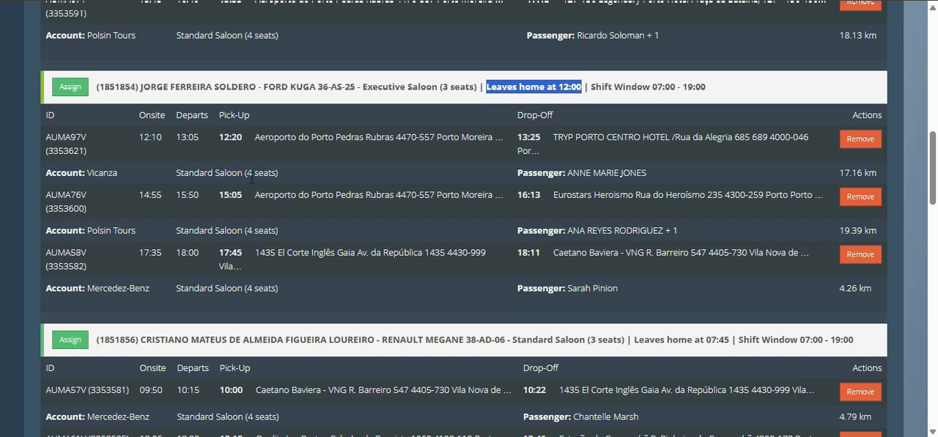
{"action": "scroll", "coordinate": [369, 243], "scroll_direction": "down", "scroll_amount": 2}
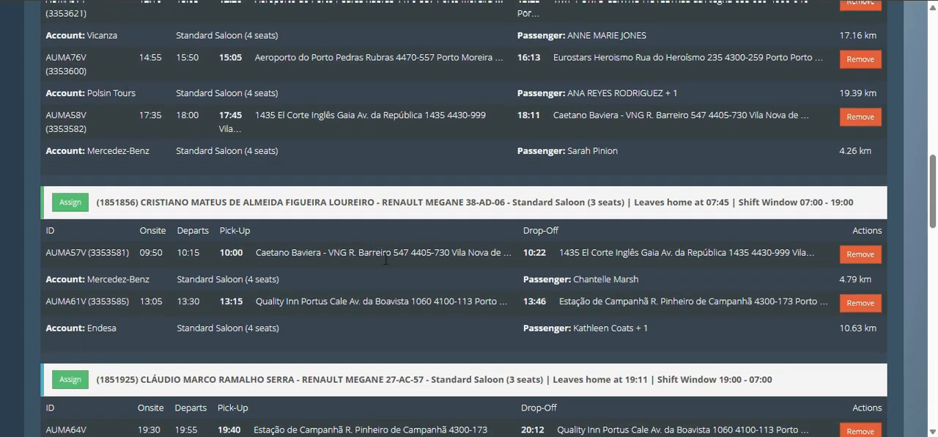
{"action": "scroll", "coordinate": [386, 258], "scroll_direction": "down", "scroll_amount": 1}
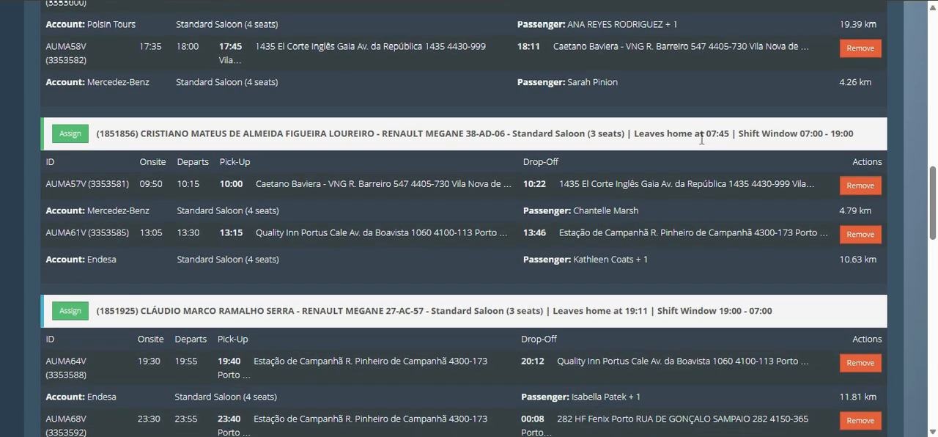
{"action": "left_click_drag", "start_coordinate": [705, 134], "coordinate": [729, 133]}
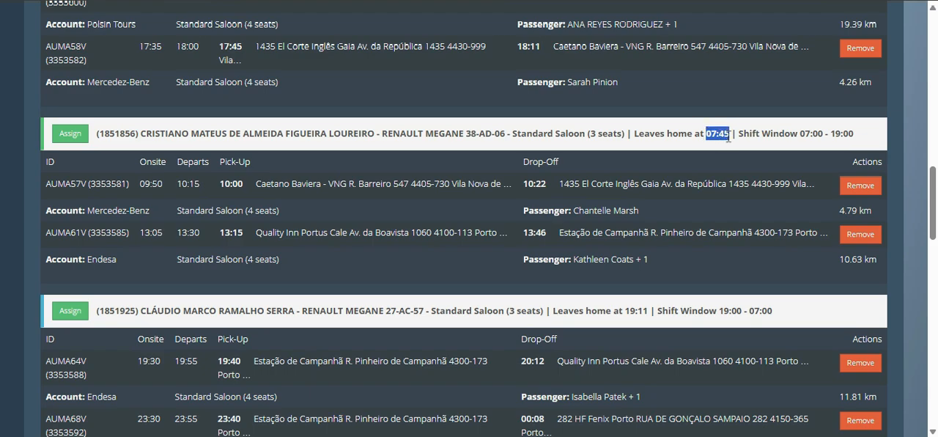
{"action": "scroll", "coordinate": [442, 268], "scroll_direction": "down", "scroll_amount": 1}
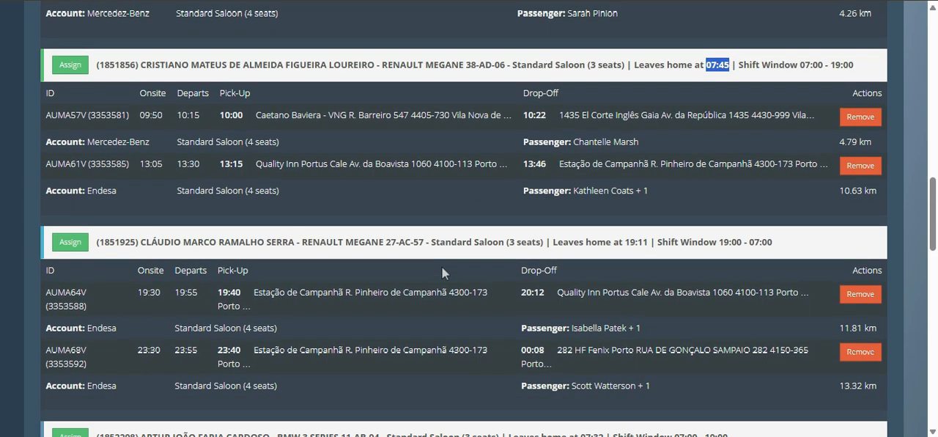
{"action": "scroll", "coordinate": [442, 271], "scroll_direction": "down", "scroll_amount": 2}
{"action": "scroll", "coordinate": [444, 281], "scroll_direction": "down", "scroll_amount": 3}
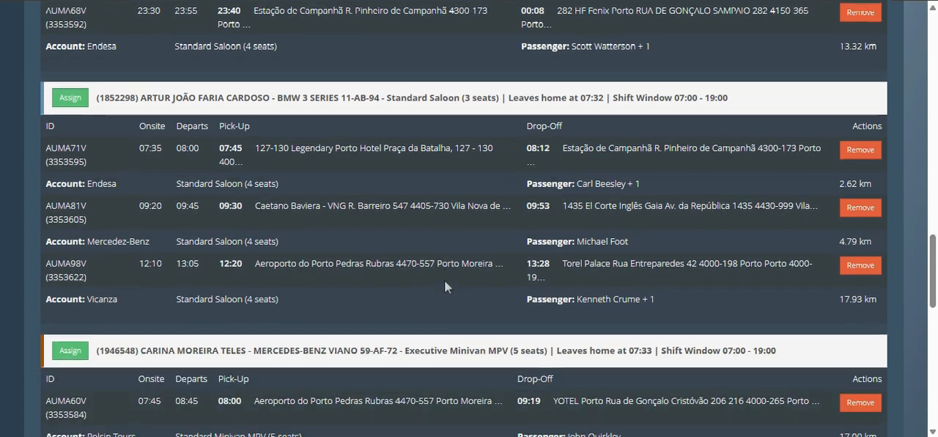
Step: Compare the Mercedes-Benz Viano driver's vehicle type with the type required by their first Polsin Tours booking
{"action": "scroll", "coordinate": [446, 282], "scroll_direction": "down", "scroll_amount": 2}
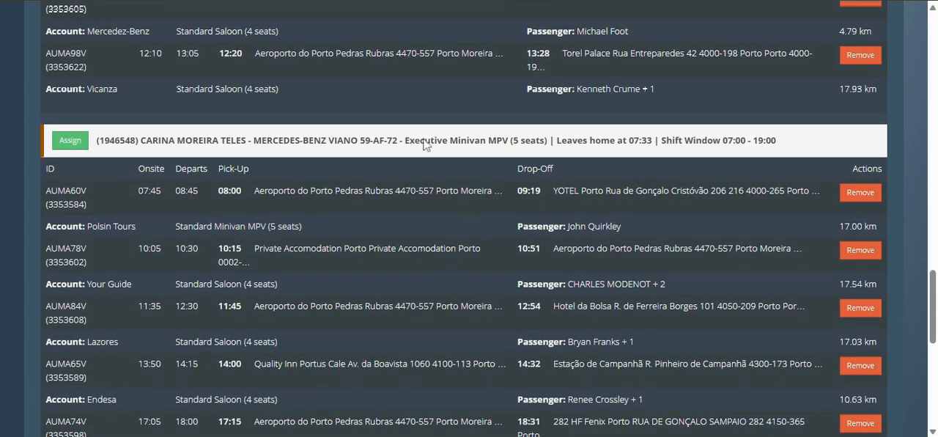
{"action": "left_click_drag", "start_coordinate": [420, 140], "coordinate": [509, 140]}
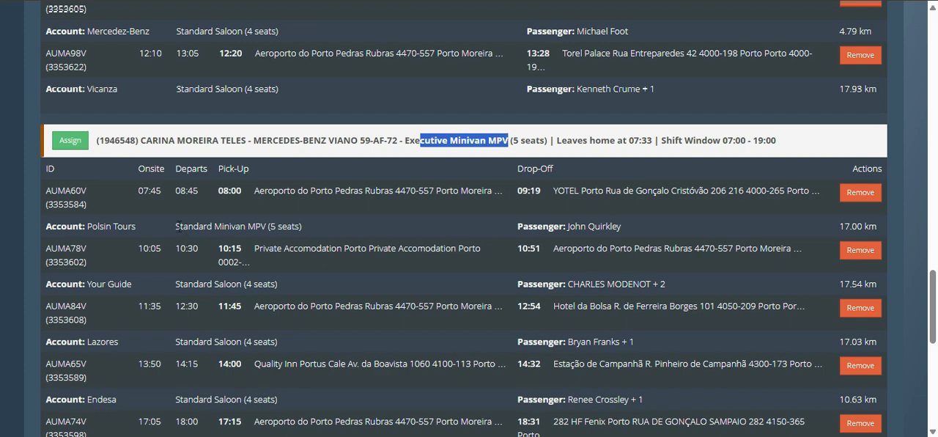
{"action": "left_click_drag", "start_coordinate": [175, 227], "coordinate": [313, 228]}
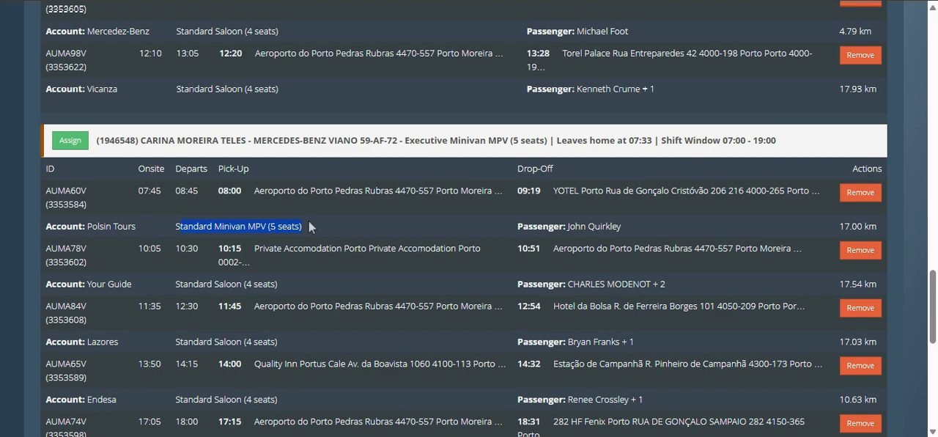
{"action": "scroll", "coordinate": [307, 216], "scroll_direction": "down", "scroll_amount": 1}
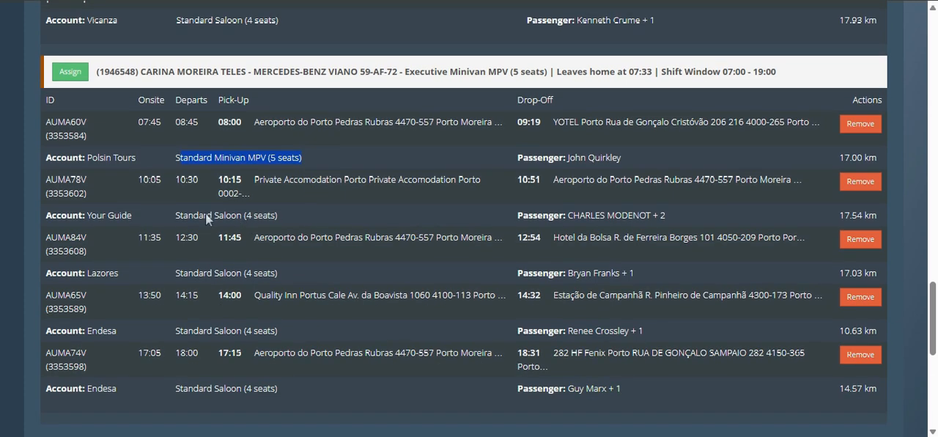
Step: Read the reasons given for the bookings that cannot be performed and check the Polsin Tours booking's pick-up time
{"action": "scroll", "coordinate": [219, 264], "scroll_direction": "down", "scroll_amount": 2}
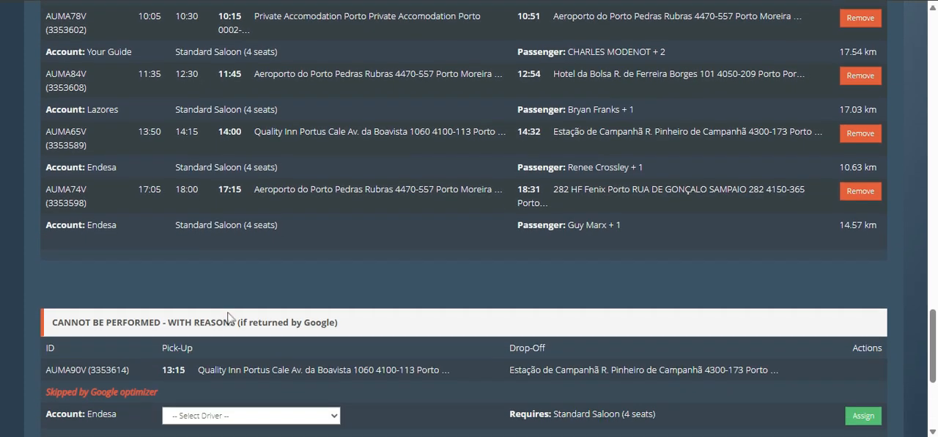
{"action": "scroll", "coordinate": [227, 316], "scroll_direction": "down", "scroll_amount": 2}
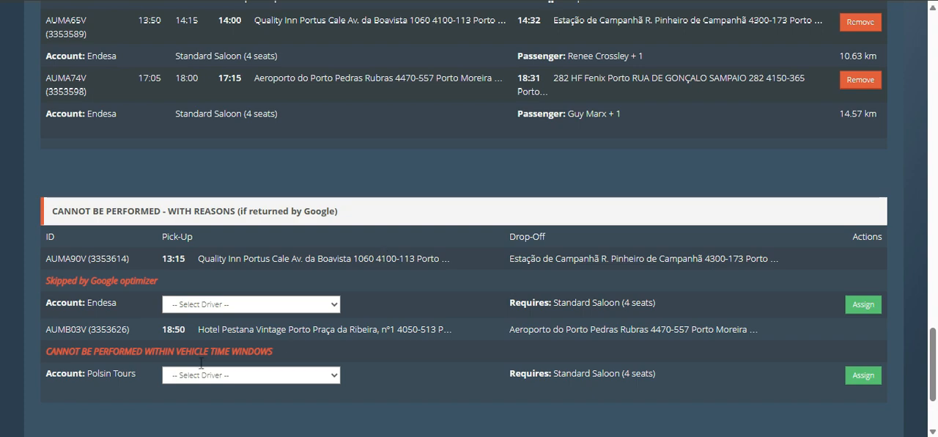
{"action": "left_click_drag", "start_coordinate": [51, 277], "coordinate": [163, 282]}
{"action": "left_click", "coordinate": [76, 283]}
{"action": "left_click_drag", "start_coordinate": [46, 329], "coordinate": [232, 329]}
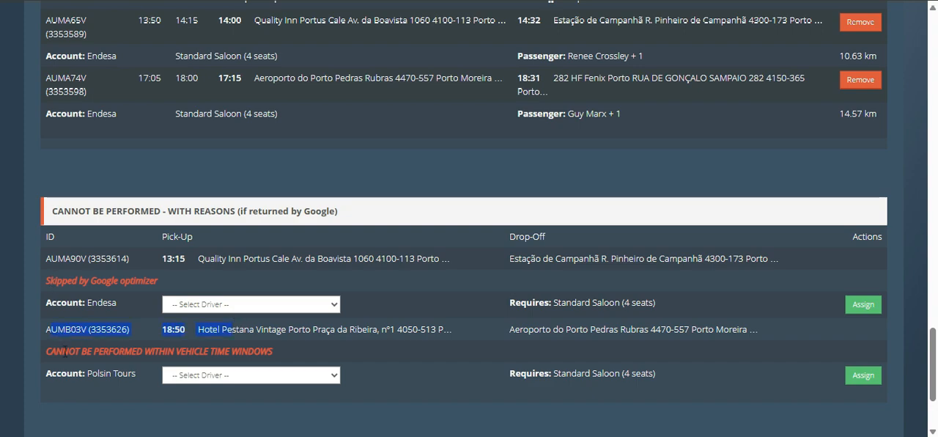
{"action": "left_click_drag", "start_coordinate": [63, 351], "coordinate": [274, 354]}
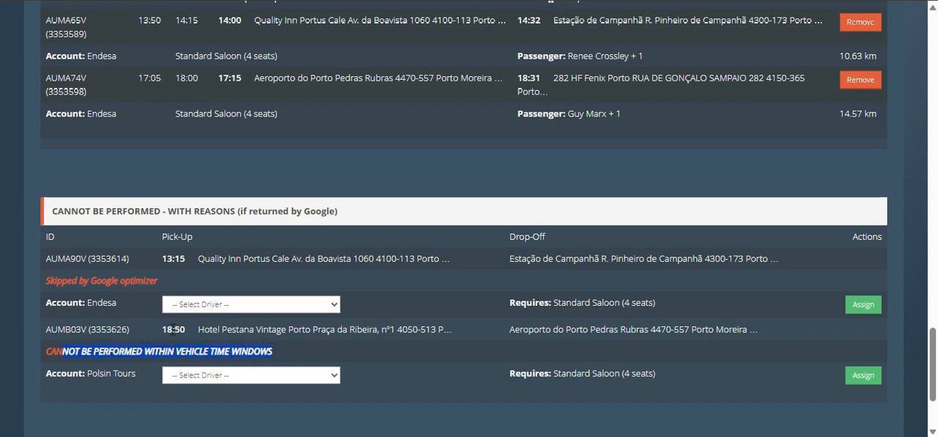
{"action": "triple_click", "coordinate": [173, 329]}
Step: Compare the Mercedes-Benz Viano driver's shift window with the pick-up of the unperformed Polsin Tours booking
{"action": "scroll", "coordinate": [590, 289], "scroll_direction": "up", "scroll_amount": 5}
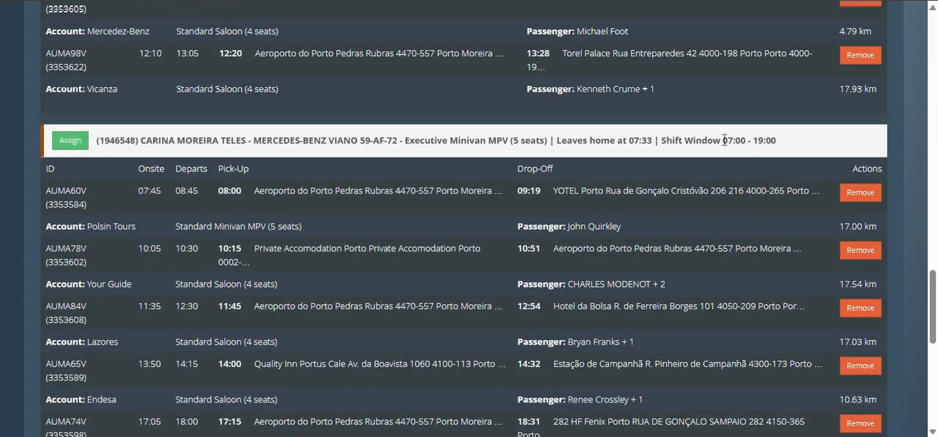
{"action": "left_click_drag", "start_coordinate": [724, 139], "coordinate": [780, 148]}
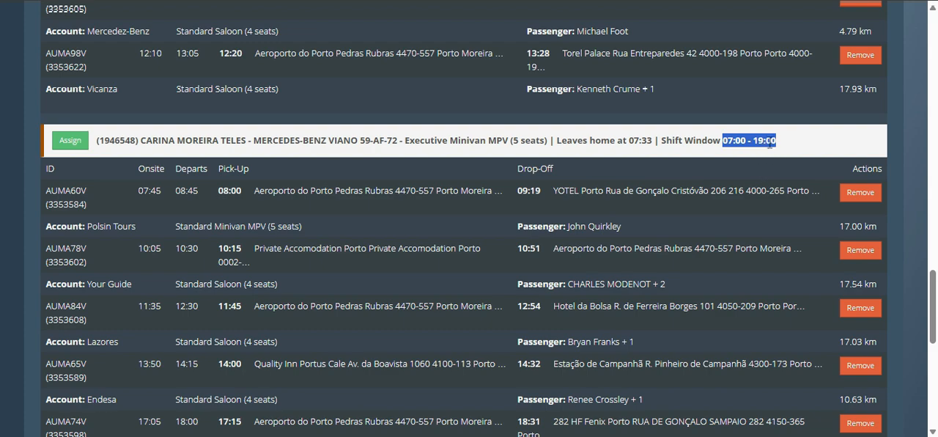
{"action": "scroll", "coordinate": [741, 215], "scroll_direction": "down", "scroll_amount": 4}
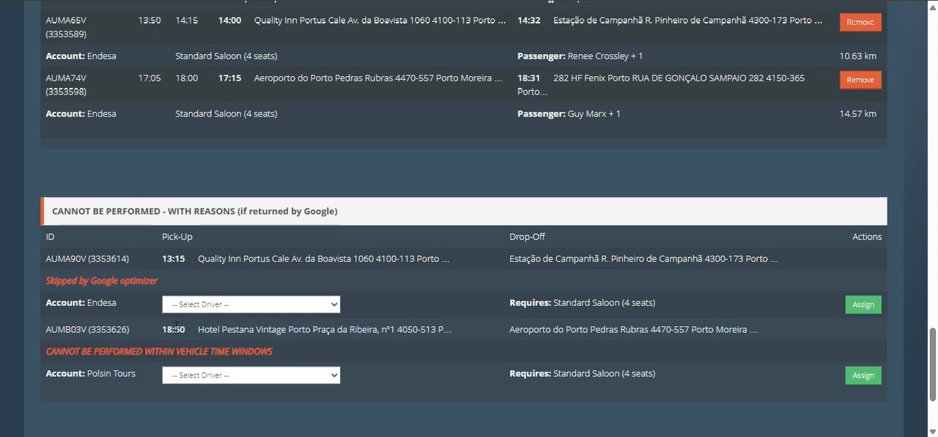
{"action": "left_click_drag", "start_coordinate": [193, 328], "coordinate": [386, 328]}
{"action": "left_click", "coordinate": [422, 323]}
Step: Select the BMW 3 Series driver for the Polsin Tours booking that cannot be performed within vehicle time windows
{"action": "left_click", "coordinate": [317, 383]}
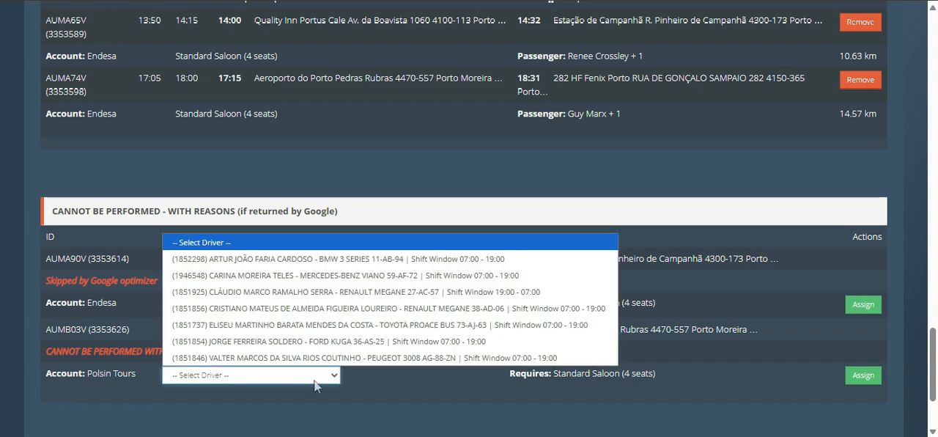
{"action": "left_click", "coordinate": [372, 258]}
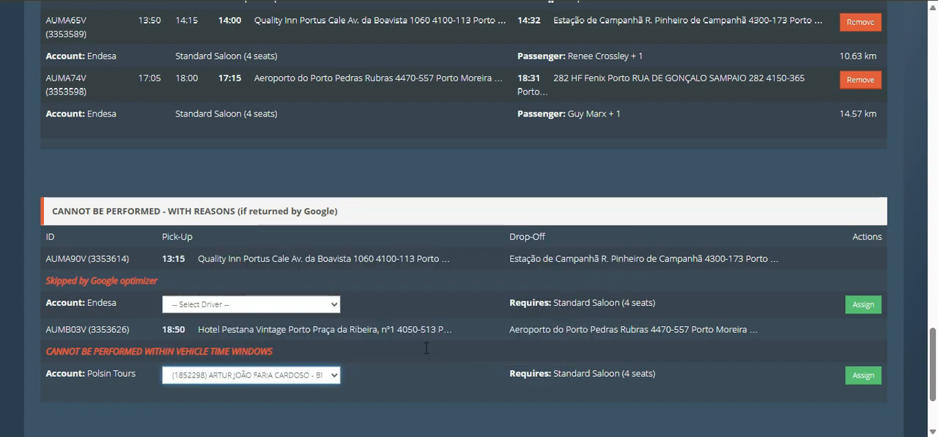
{"action": "left_click", "coordinate": [612, 34]}
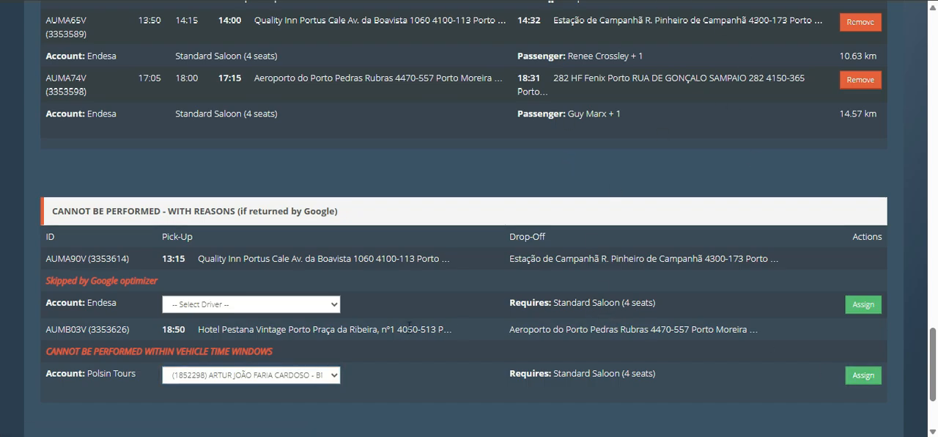
Step: Soft-assign the Toyota Proace Bus driver's planned bookings, reading the full soft-assignment warning before accepting it
{"action": "scroll", "coordinate": [513, 300], "scroll_direction": "up", "scroll_amount": 15}
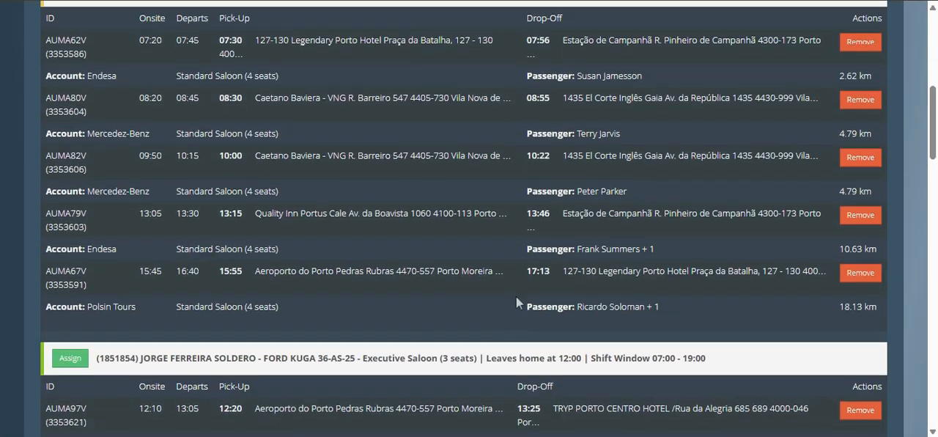
{"action": "scroll", "coordinate": [516, 297], "scroll_direction": "up", "scroll_amount": 10}
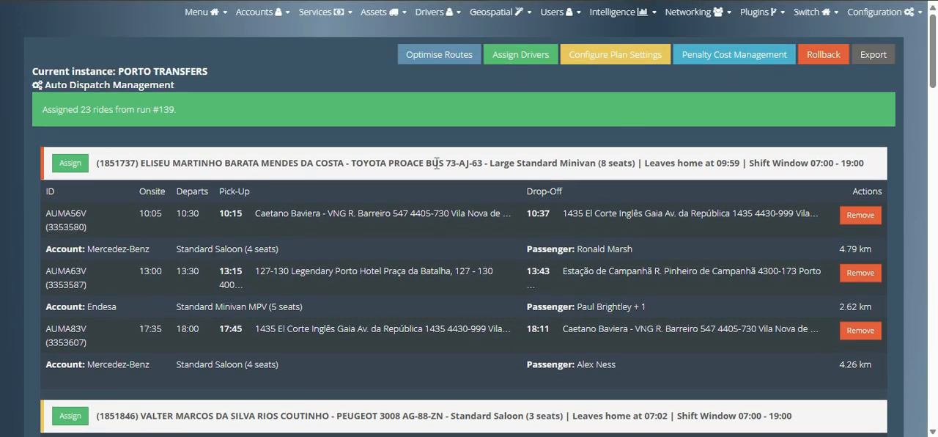
{"action": "left_click", "coordinate": [71, 164]}
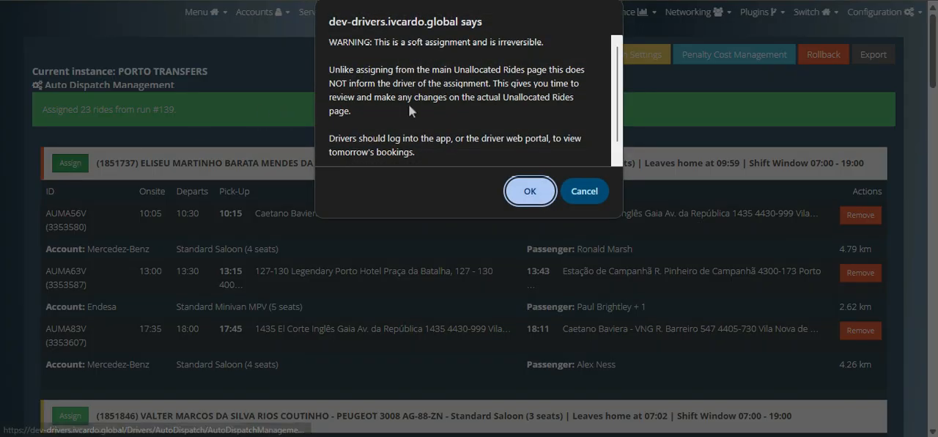
{"action": "scroll", "coordinate": [408, 104], "scroll_direction": "down", "scroll_amount": 1}
{"action": "scroll", "coordinate": [408, 108], "scroll_direction": "up", "scroll_amount": 1}
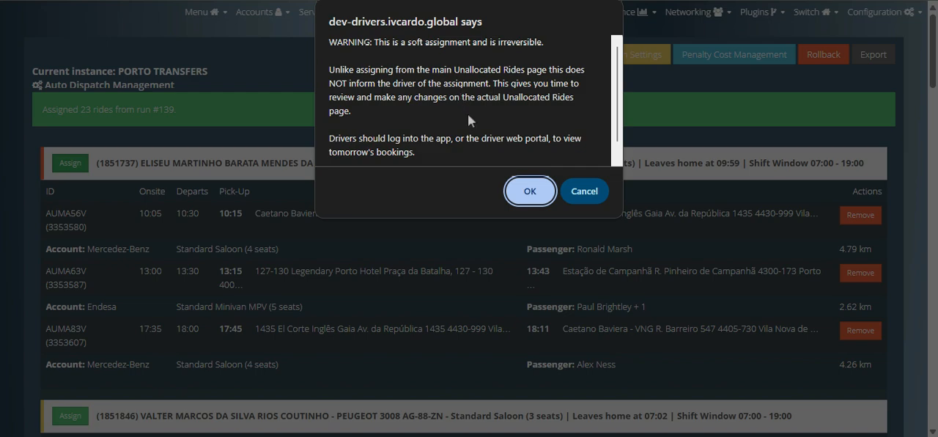
{"action": "scroll", "coordinate": [469, 117], "scroll_direction": "down", "scroll_amount": 1}
{"action": "scroll", "coordinate": [471, 112], "scroll_direction": "up", "scroll_amount": 1}
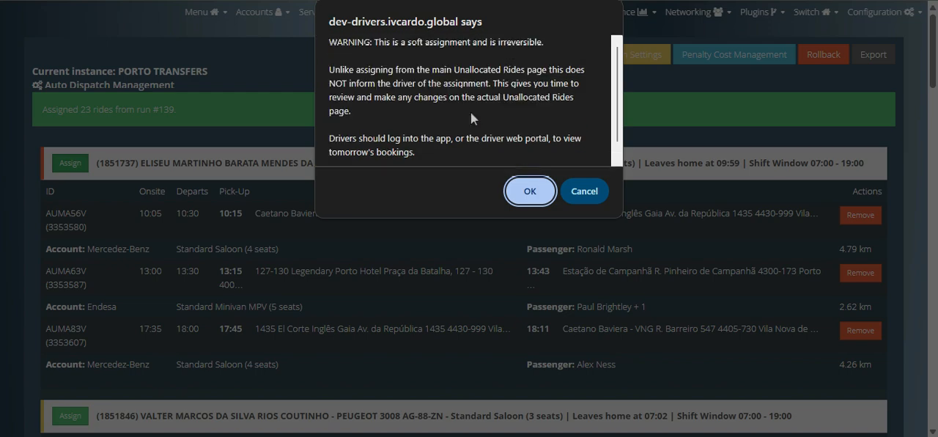
{"action": "left_click", "coordinate": [530, 194]}
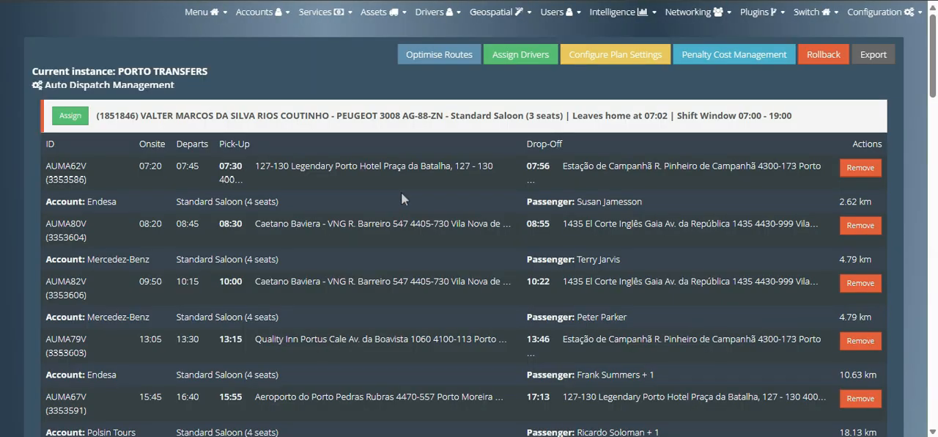
Step: Soft-assign the planned bookings of the Peugeot 3008 driver and the Ford Kuga driver
{"action": "scroll", "coordinate": [401, 192], "scroll_direction": "down", "scroll_amount": 1}
{"action": "scroll", "coordinate": [401, 192], "scroll_direction": "up", "scroll_amount": 1}
{"action": "left_click", "coordinate": [66, 119]}
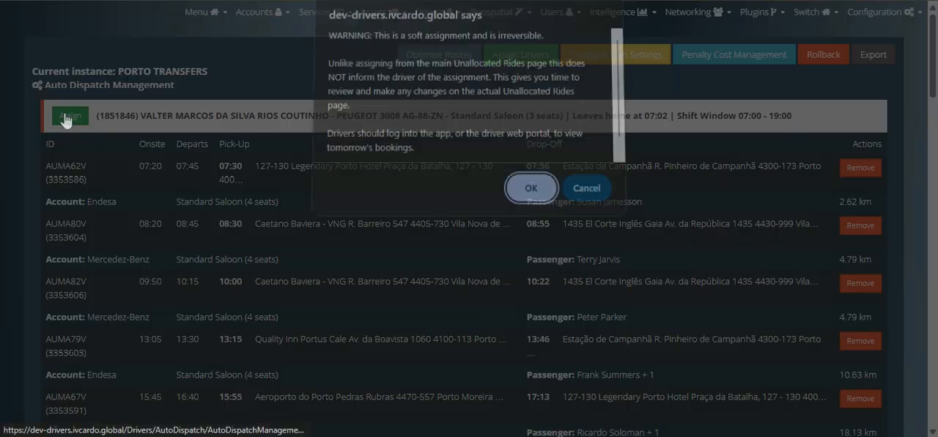
{"action": "left_click", "coordinate": [540, 194]}
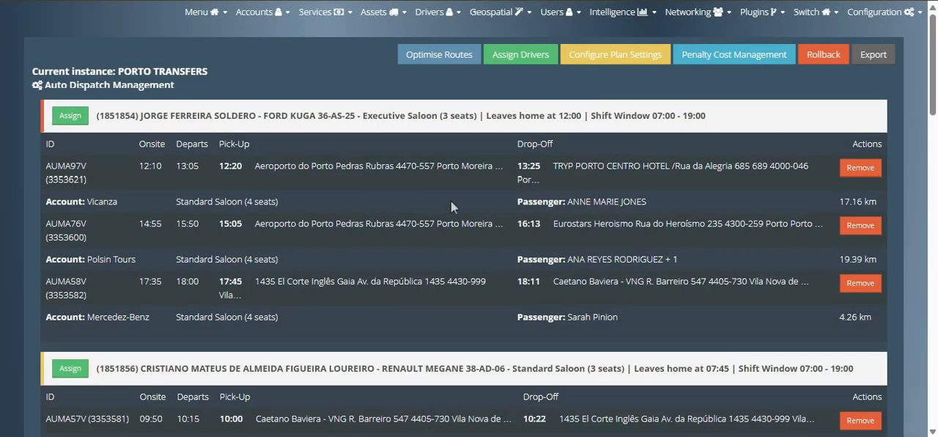
{"action": "left_click", "coordinate": [70, 116]}
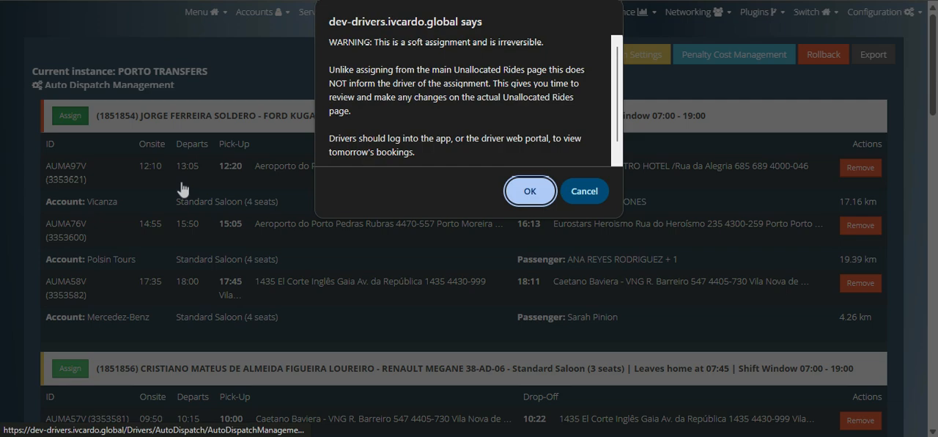
{"action": "left_click", "coordinate": [523, 191]}
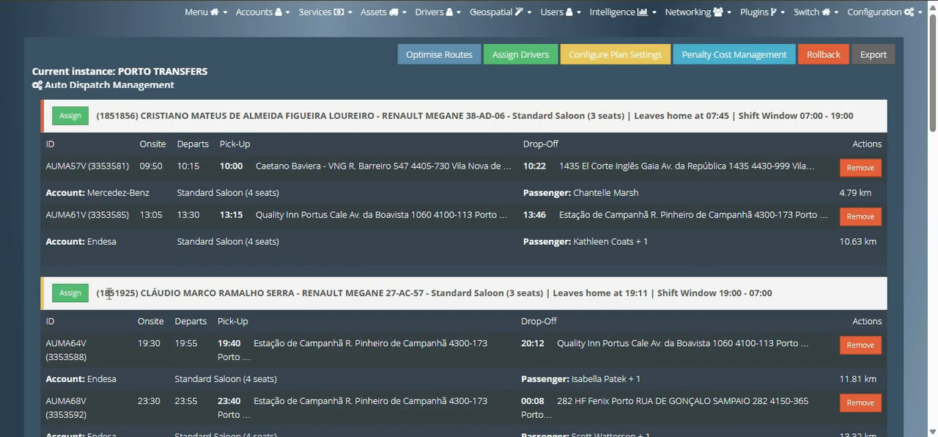
Step: Soft-assign the planned bookings of both Renault Megane drivers, the day-shift one first
{"action": "left_click", "coordinate": [67, 117]}
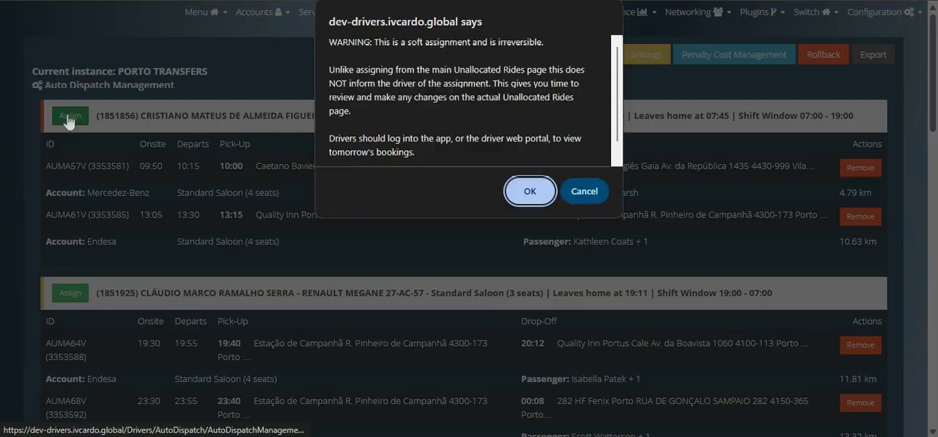
{"action": "left_click", "coordinate": [522, 191]}
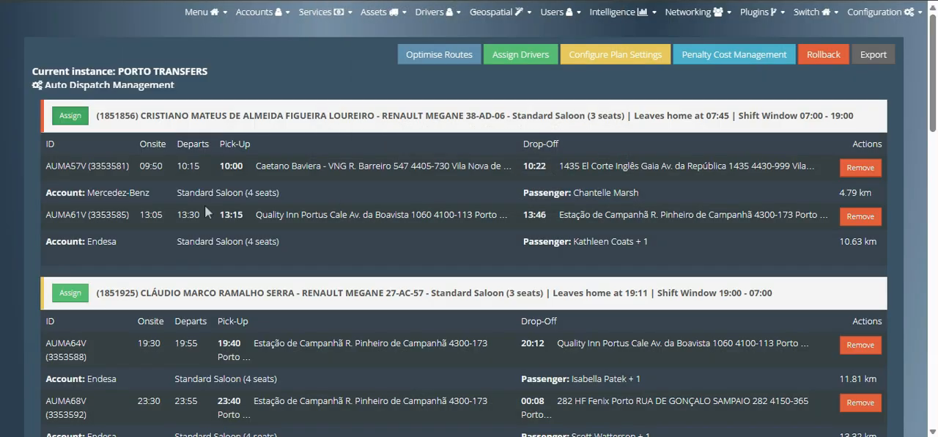
{"action": "left_click", "coordinate": [69, 116]}
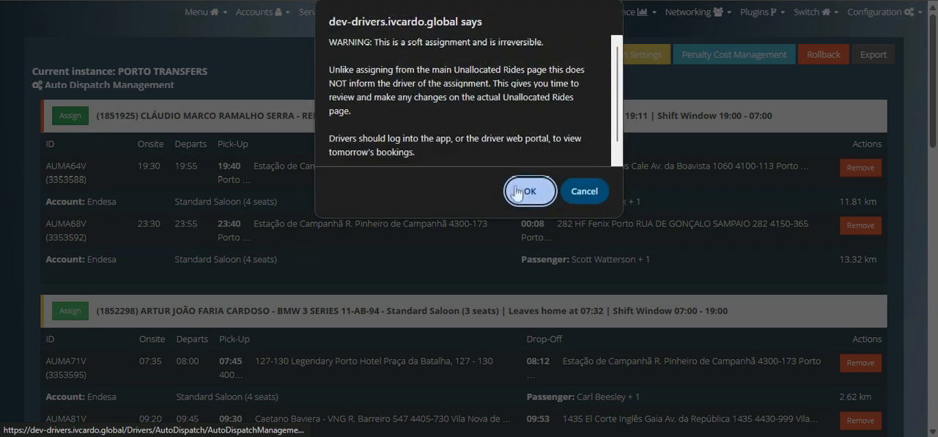
{"action": "left_click", "coordinate": [522, 192]}
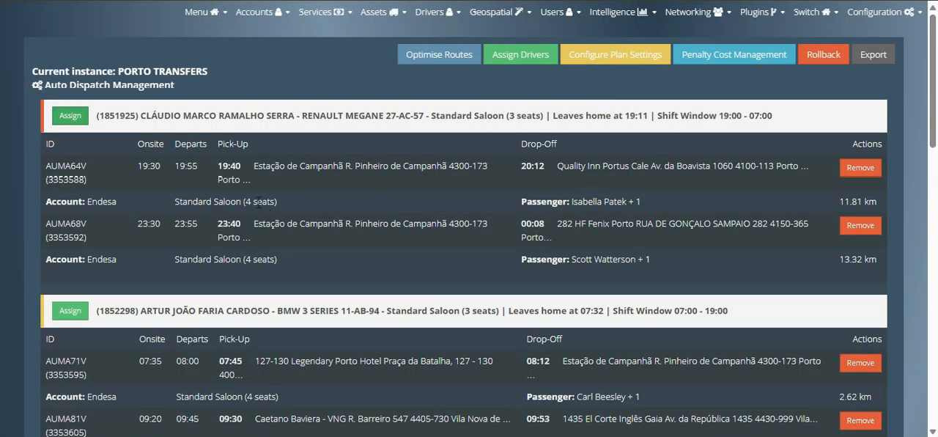
Step: Soft-assign the planned bookings of the BMW 3 Series driver and the Mercedes-Benz Viano driver
{"action": "left_click", "coordinate": [69, 115]}
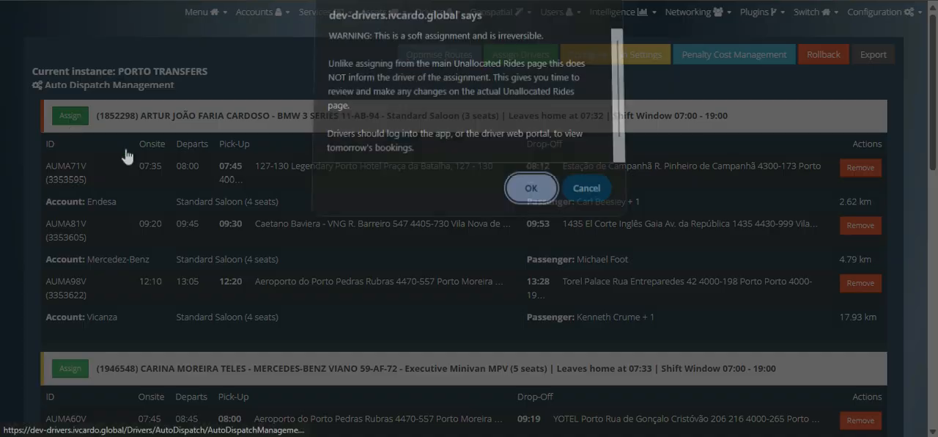
{"action": "left_click", "coordinate": [522, 189]}
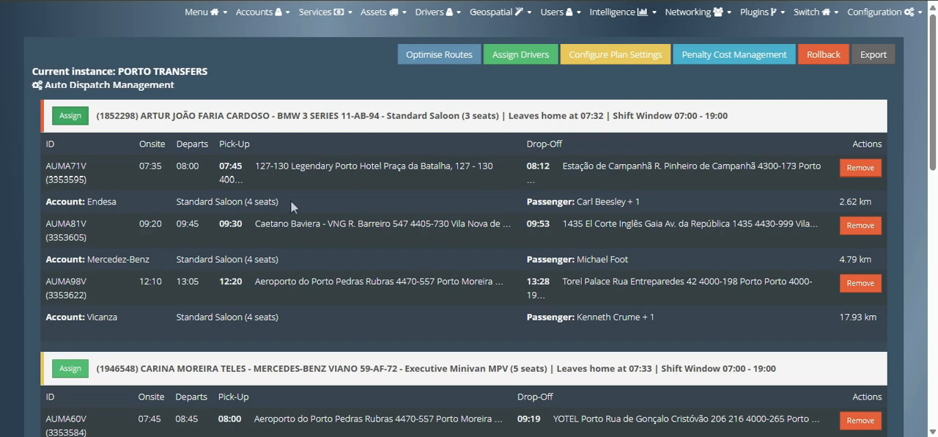
{"action": "left_click", "coordinate": [70, 116]}
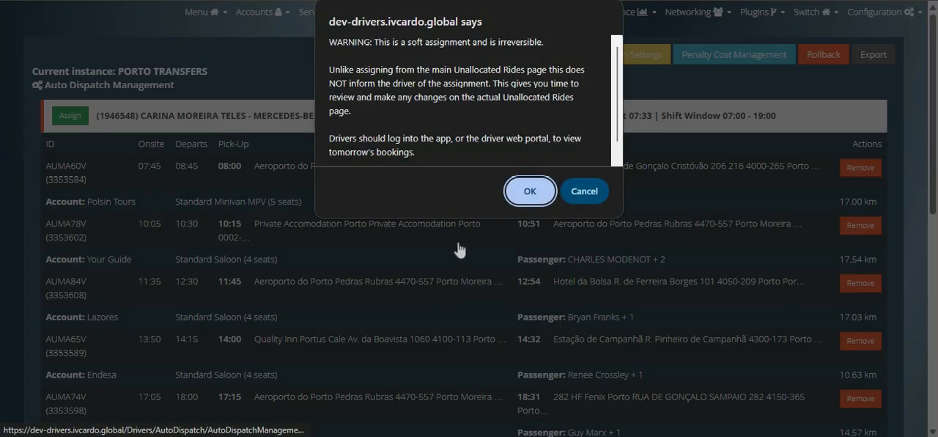
{"action": "left_click", "coordinate": [529, 192]}
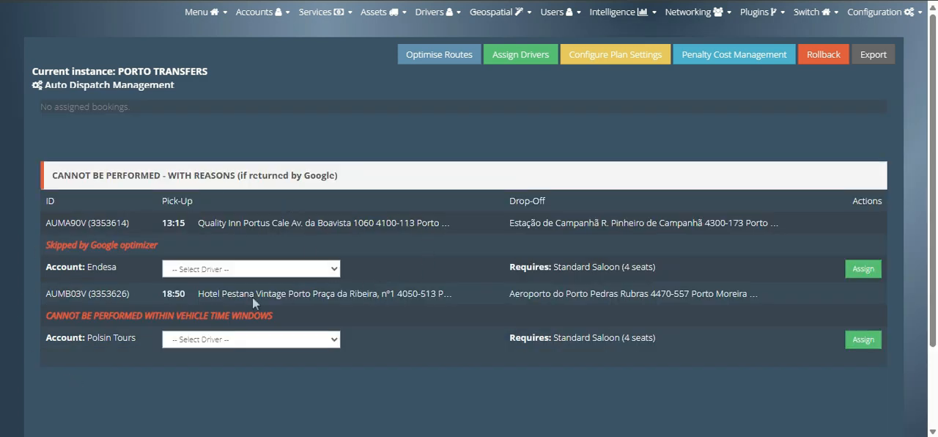
Step: Open Booking Management and check the assignment notices throughout the unallocated rides list
{"action": "left_click", "coordinate": [256, 13]}
{"action": "mouse_move", "coordinate": [221, 14]}
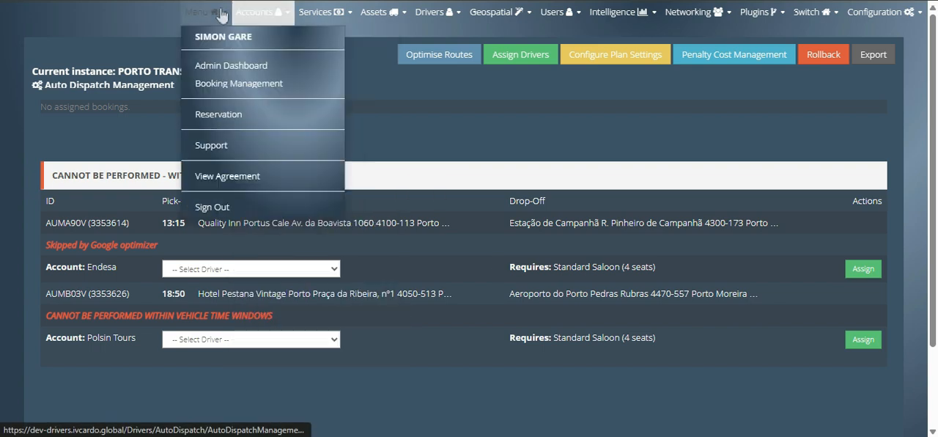
{"action": "left_click", "coordinate": [228, 85]}
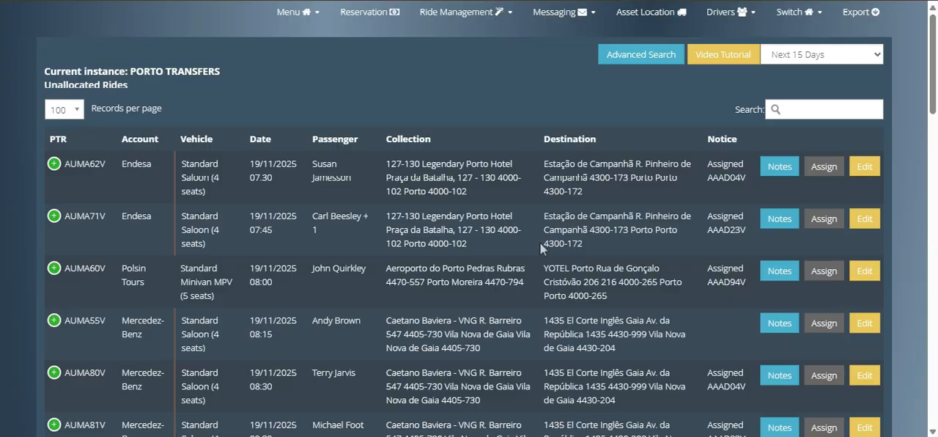
{"action": "scroll", "coordinate": [538, 239], "scroll_direction": "down", "scroll_amount": 6}
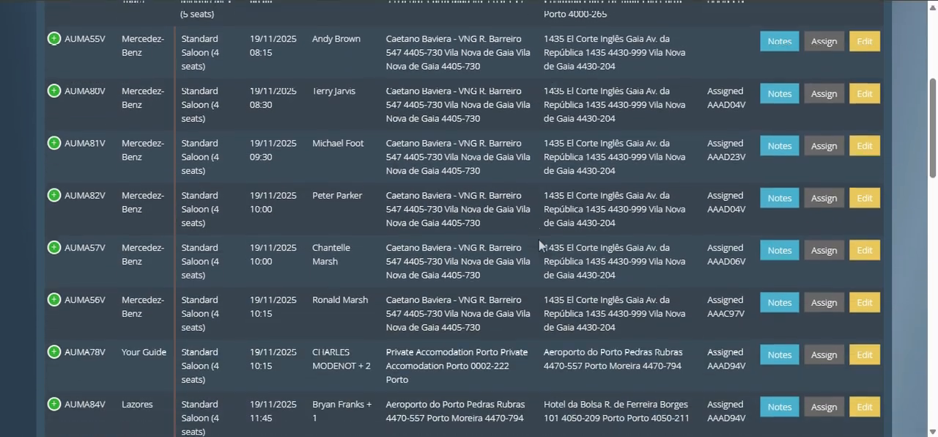
{"action": "scroll", "coordinate": [538, 239], "scroll_direction": "down", "scroll_amount": 5}
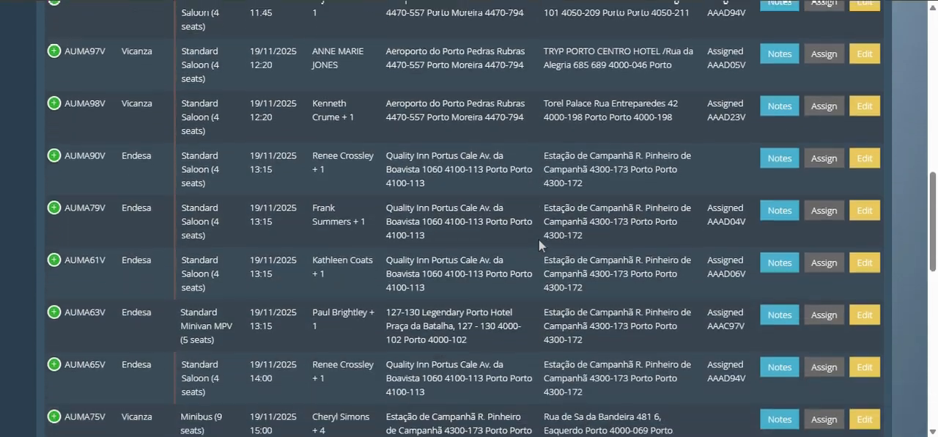
{"action": "scroll", "coordinate": [538, 239], "scroll_direction": "down", "scroll_amount": 3}
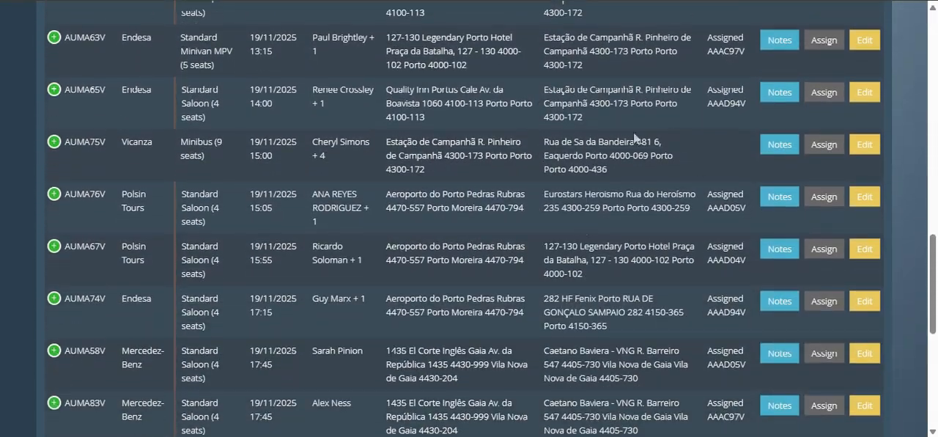
{"action": "scroll", "coordinate": [645, 201], "scroll_direction": "down", "scroll_amount": 3}
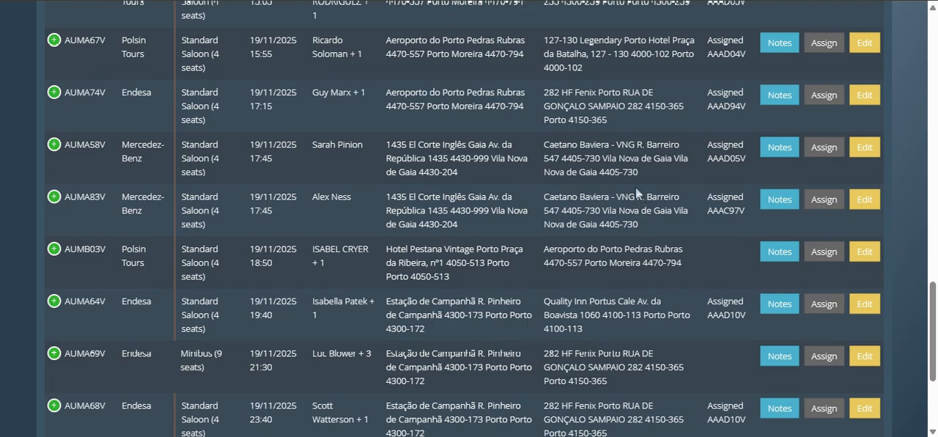
{"action": "scroll", "coordinate": [635, 223], "scroll_direction": "down", "scroll_amount": 2}
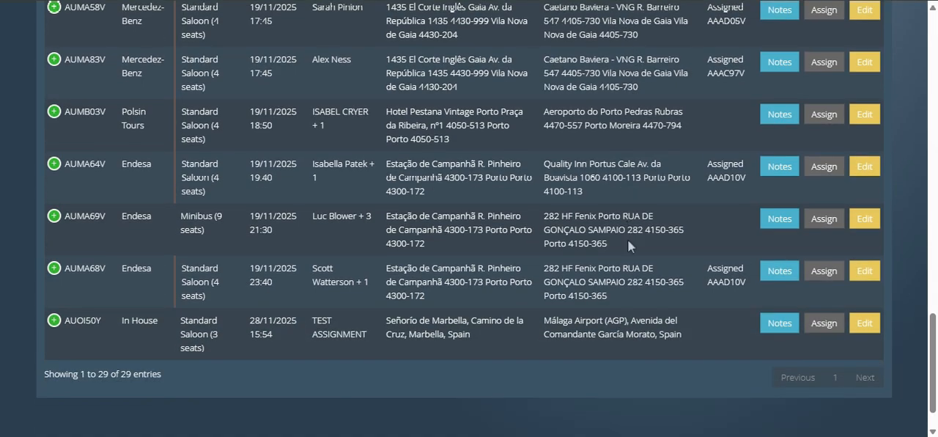
{"action": "scroll", "coordinate": [627, 240], "scroll_direction": "up", "scroll_amount": 12}
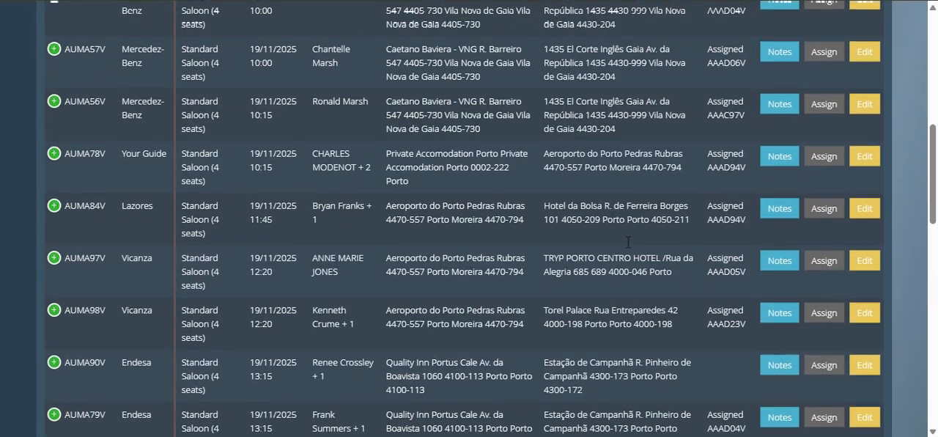
{"action": "scroll", "coordinate": [627, 242], "scroll_direction": "up", "scroll_amount": 8}
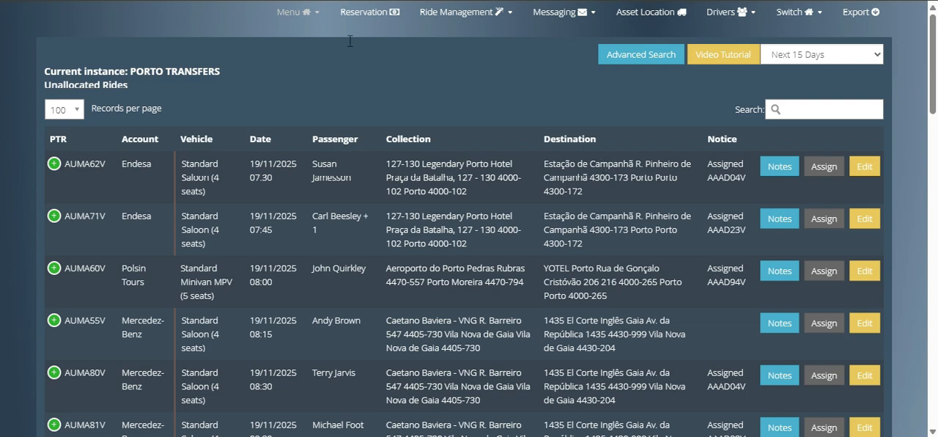
{"action": "left_click", "coordinate": [315, 13]}
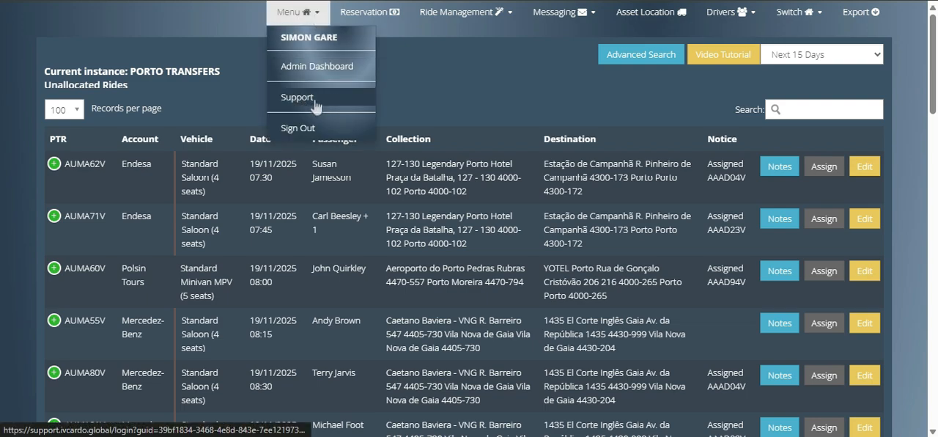
{"action": "left_click", "coordinate": [421, 97]}
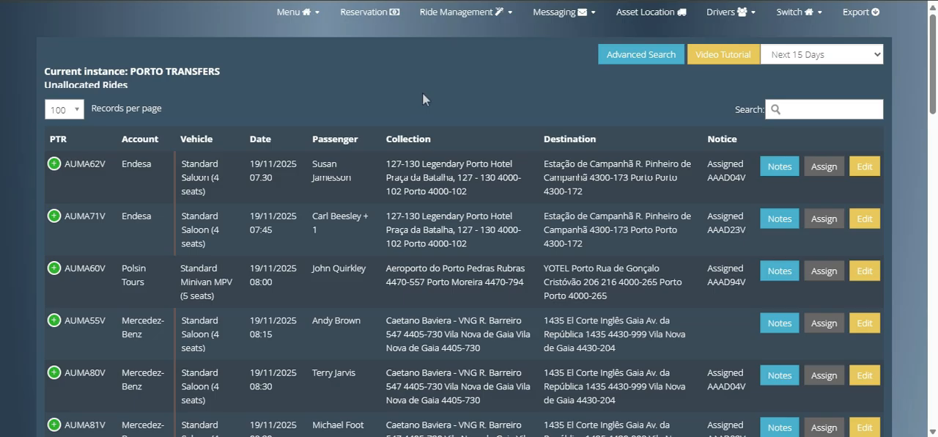